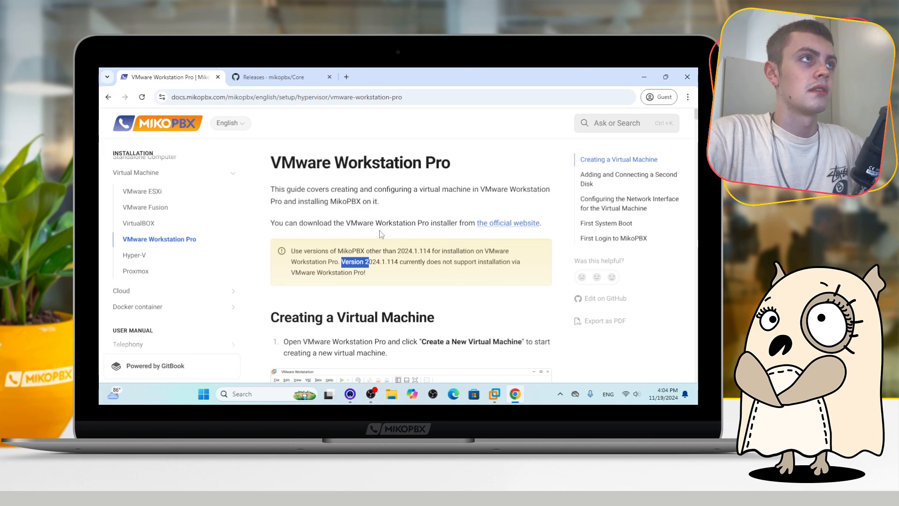
# Browse the MikoPBX Core releases page to the assets of 2024.2.28-dev and find the mikopbx-2024.2.28-dev-x86_64.iso file
pyautogui.click(281, 78)
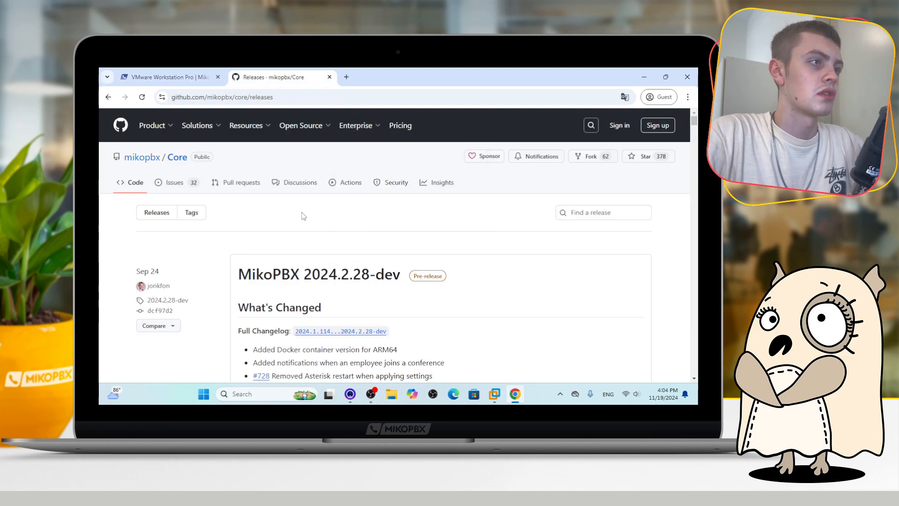
pyautogui.scroll(-1, 260, 205)
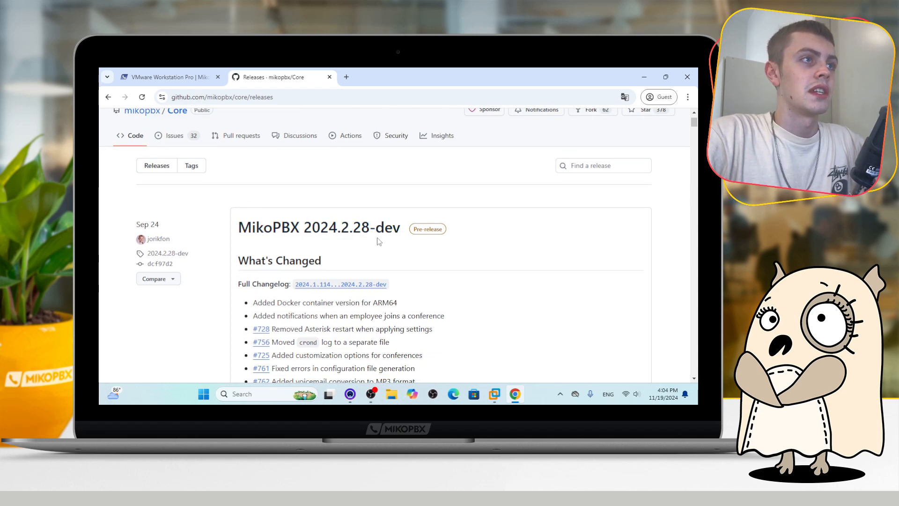
pyautogui.scroll(-5, 363, 227)
pyautogui.scroll(-15, 361, 226)
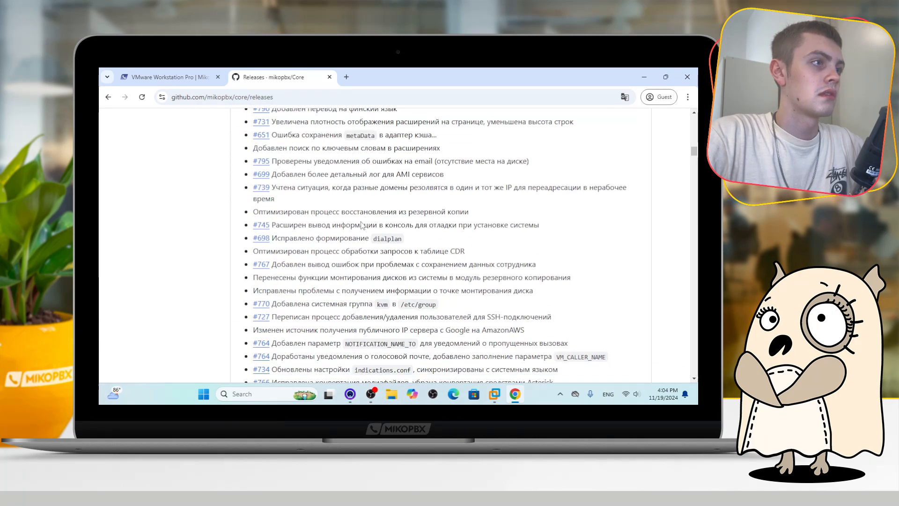
pyautogui.scroll(-5, 361, 225)
pyautogui.click(265, 158)
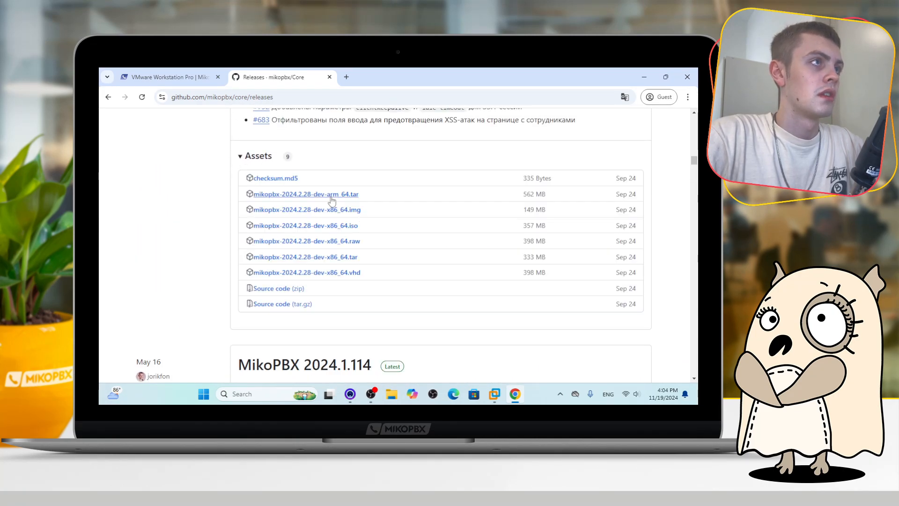
pyautogui.moveTo(367, 227); pyautogui.dragTo(255, 226)
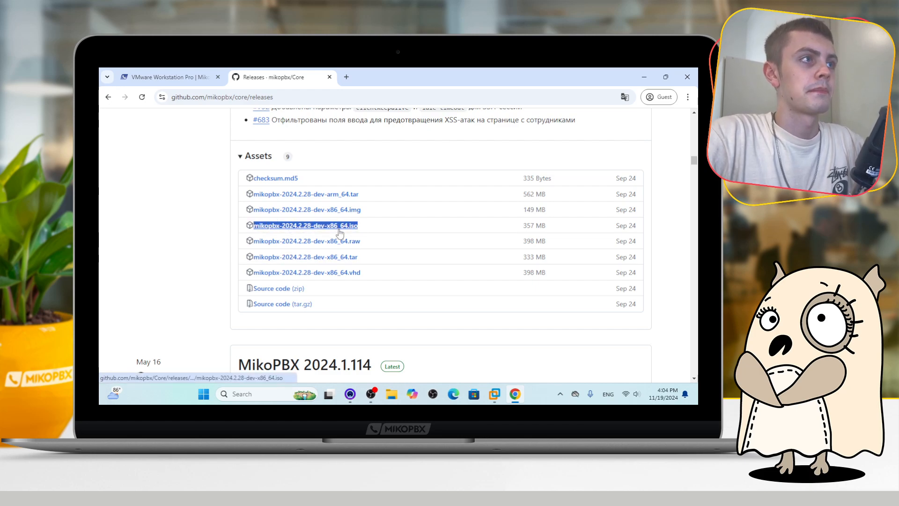
# Switch to VMware Workstation and start the New Virtual Machine Wizard with the Typical configuration
pyautogui.hotkey('alt', 'Tab')
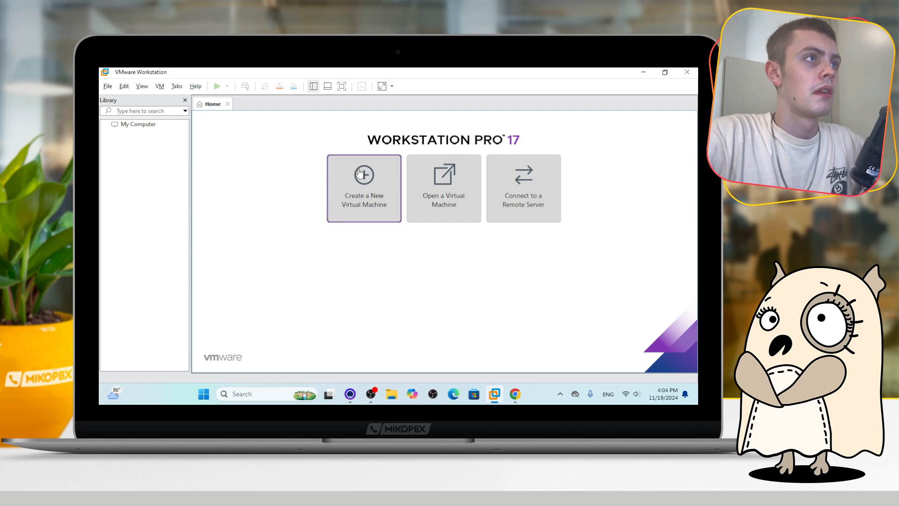
pyautogui.click(370, 181)
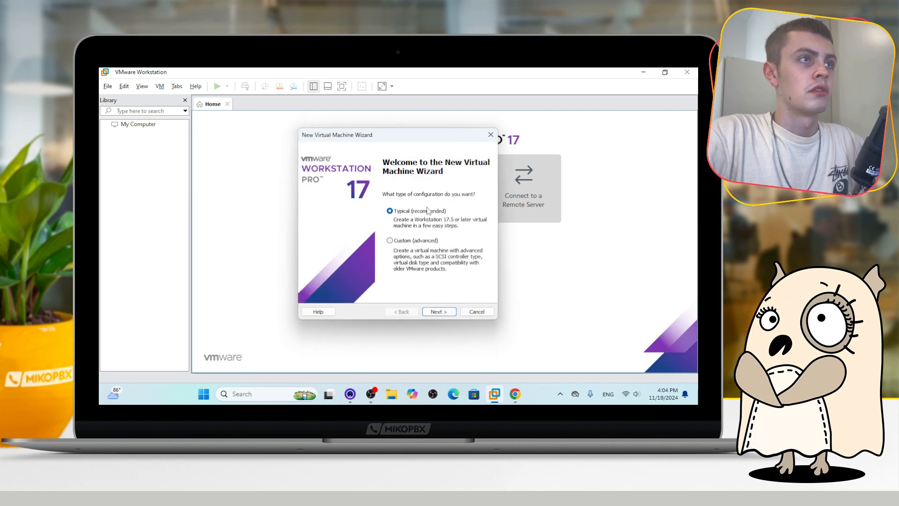
pyautogui.click(451, 308)
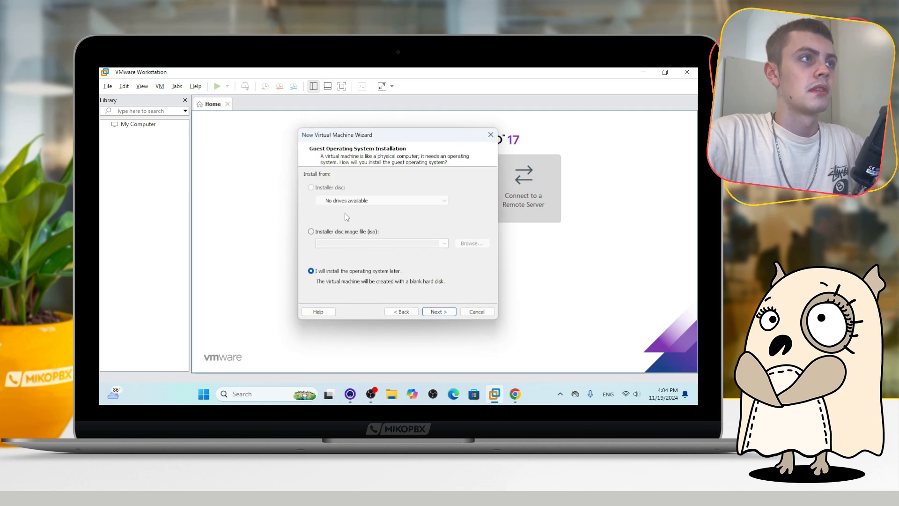
# Choose installing from a disc image file and select the mikopbx-2024.2.28-dev-x86_64 ISO from Downloads
pyautogui.click(311, 232)
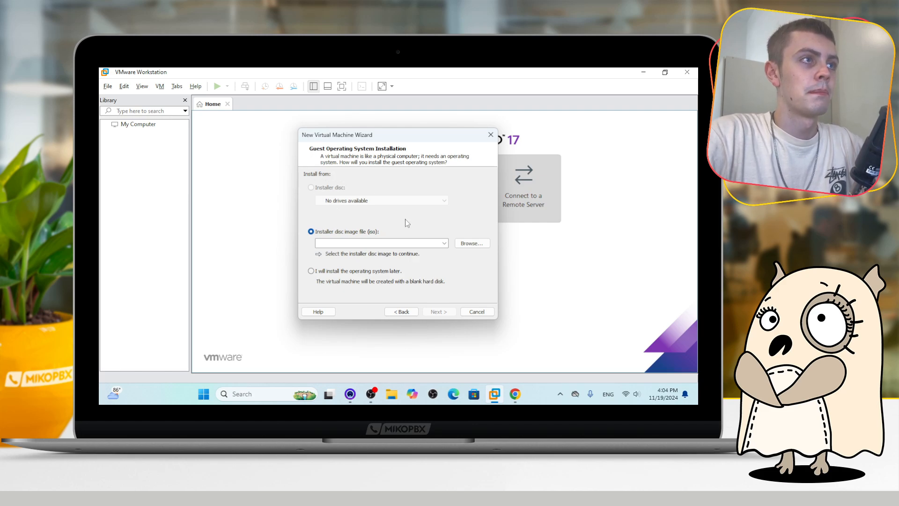
pyautogui.click(472, 243)
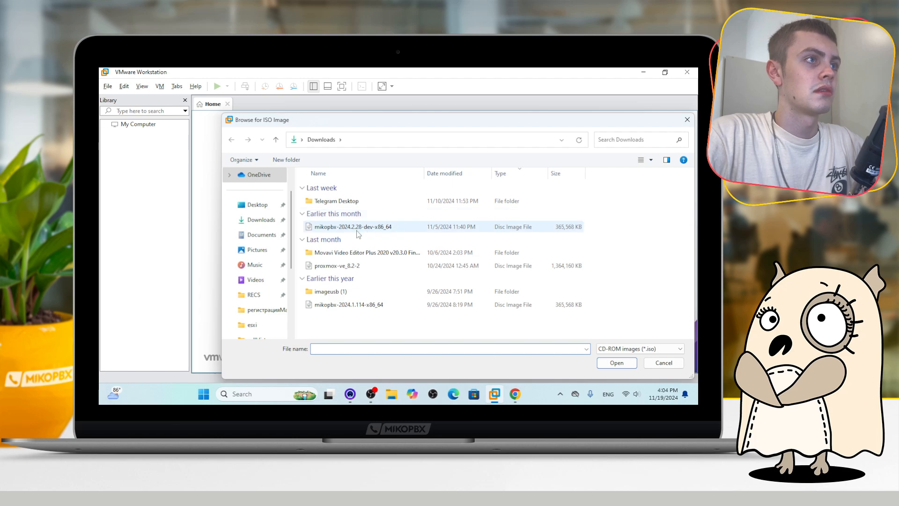
pyautogui.doubleClick(370, 228)
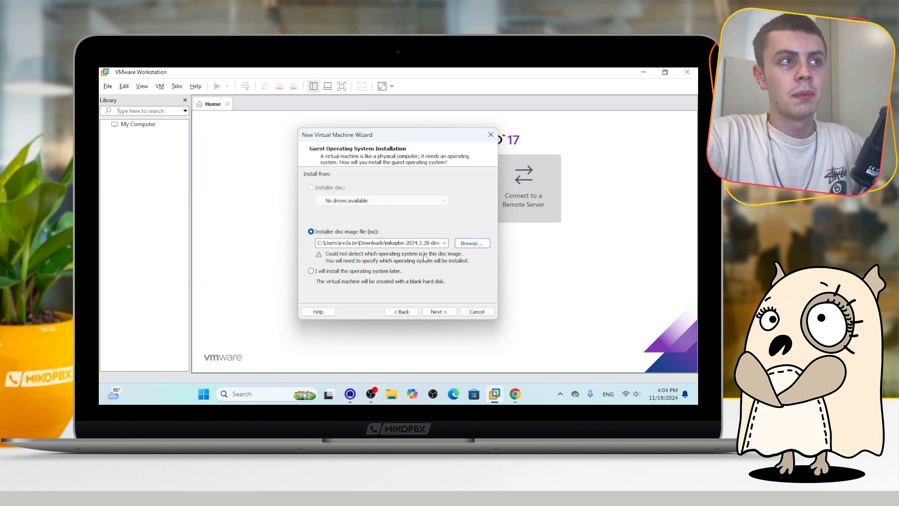
pyautogui.click(438, 311)
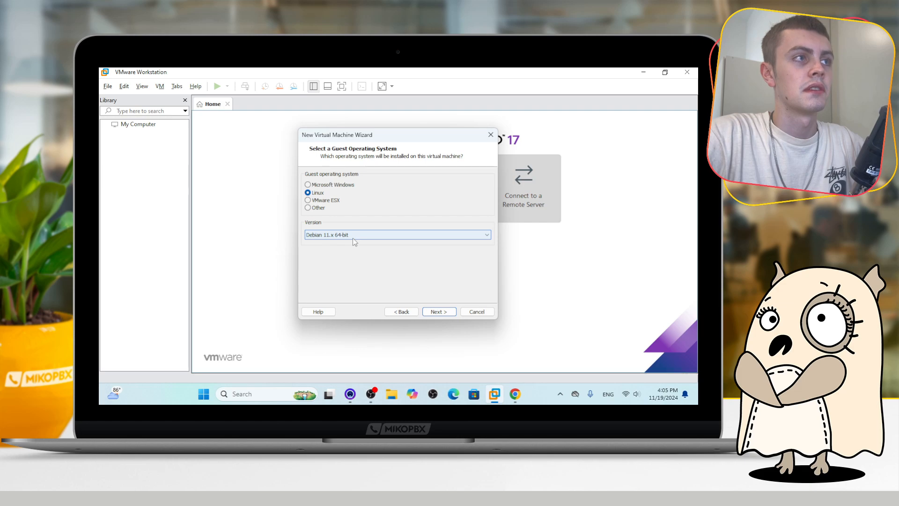
# Keep Linux Debian 11.x 64-bit as the guest system and name the virtual machine mikopbxVM
pyautogui.click(438, 311)
pyautogui.click(364, 185)
pyautogui.moveTo(356, 186); pyautogui.dragTo(292, 185)
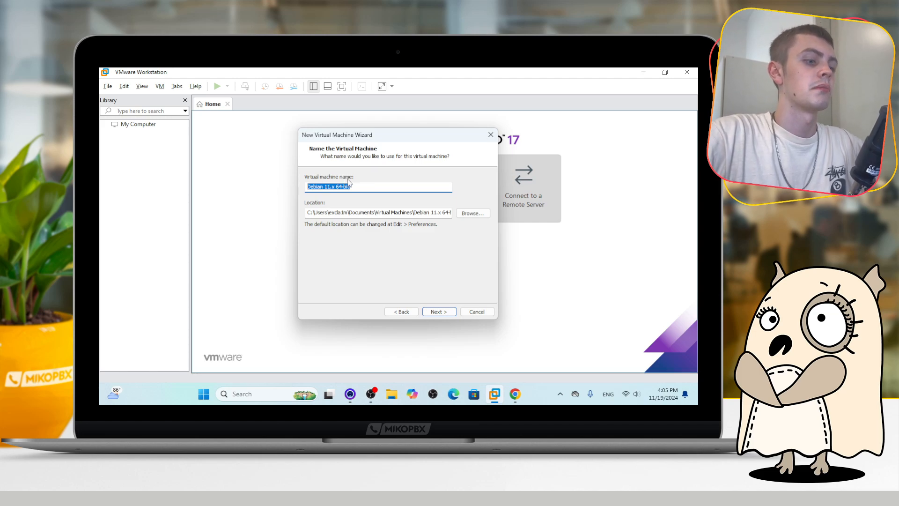
pyautogui.write('mikopbxVM')
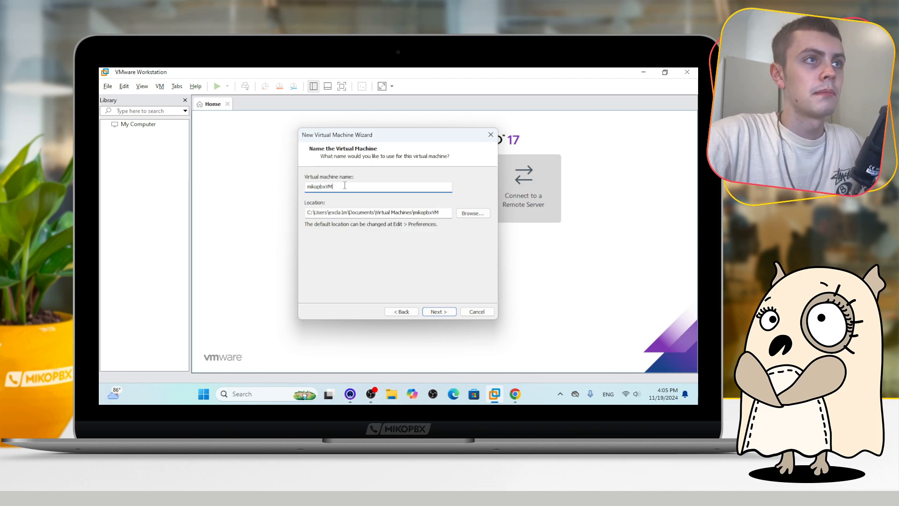
# Set the maximum disk size to 1 GB and finish creating the virtual machine
pyautogui.click(437, 312)
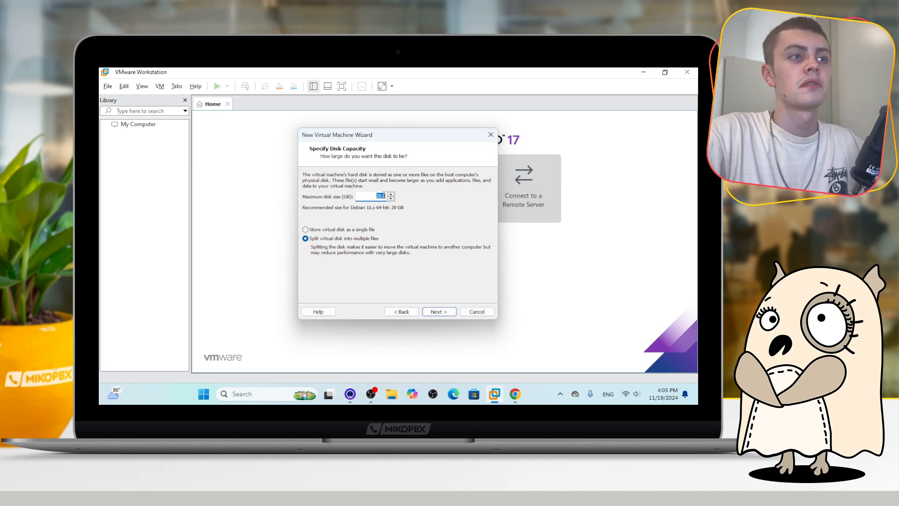
pyautogui.press('BackSpace')
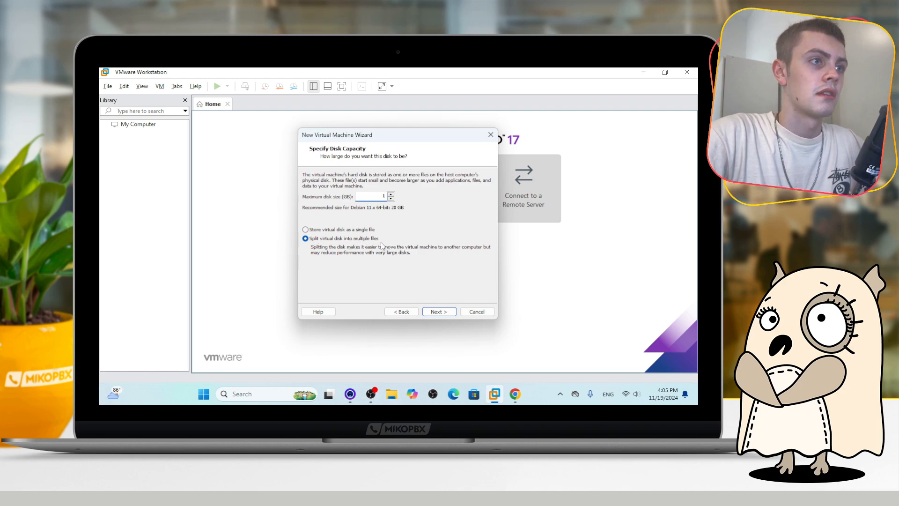
pyautogui.click(439, 311)
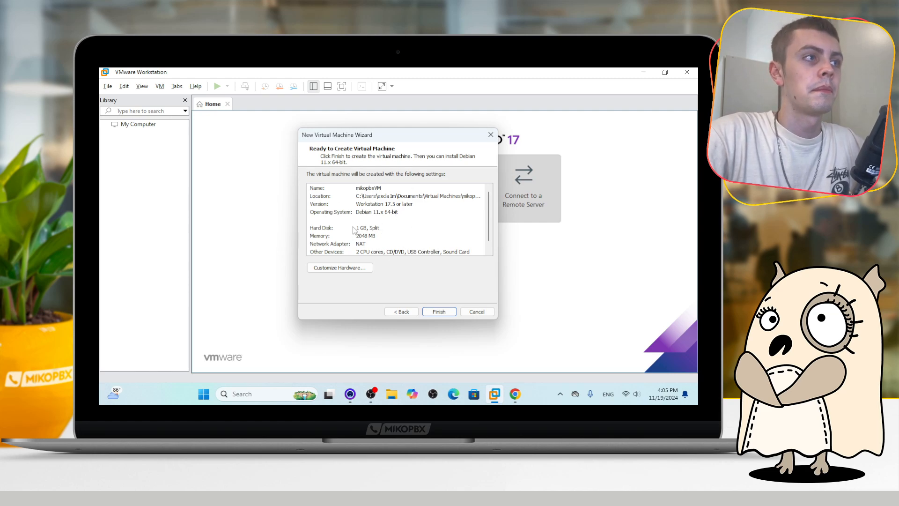
pyautogui.click(439, 311)
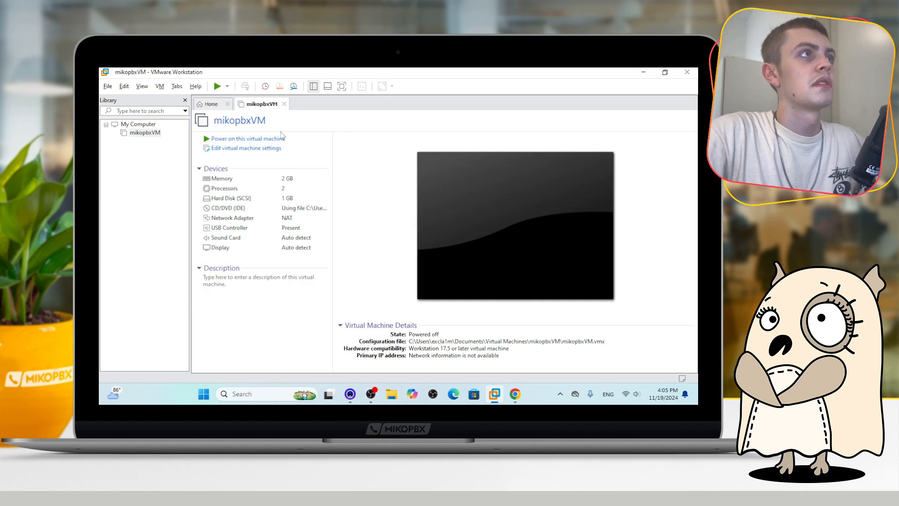
# Open the mikopbxVM settings and add a new 50 GB SCSI virtual hard disk stored as mikopbxVM-0.vmdk
pyautogui.rightClick(145, 133)
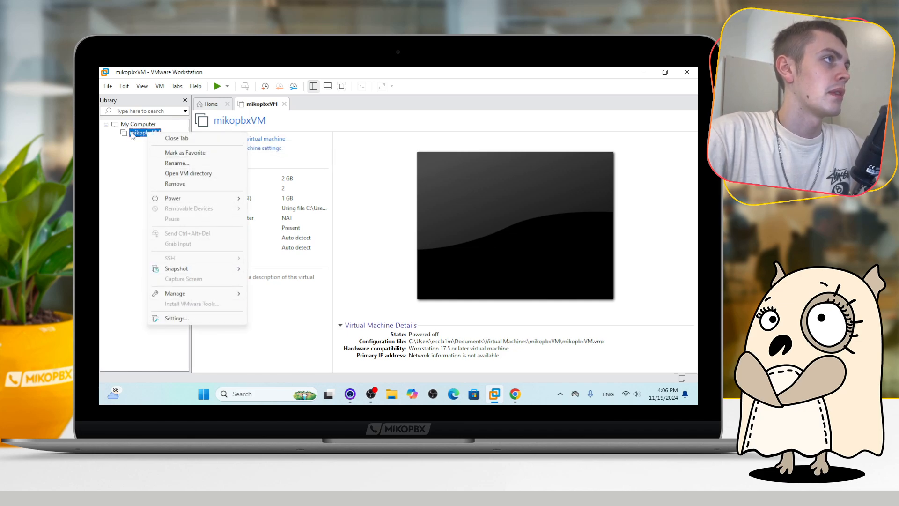
pyautogui.click(182, 320)
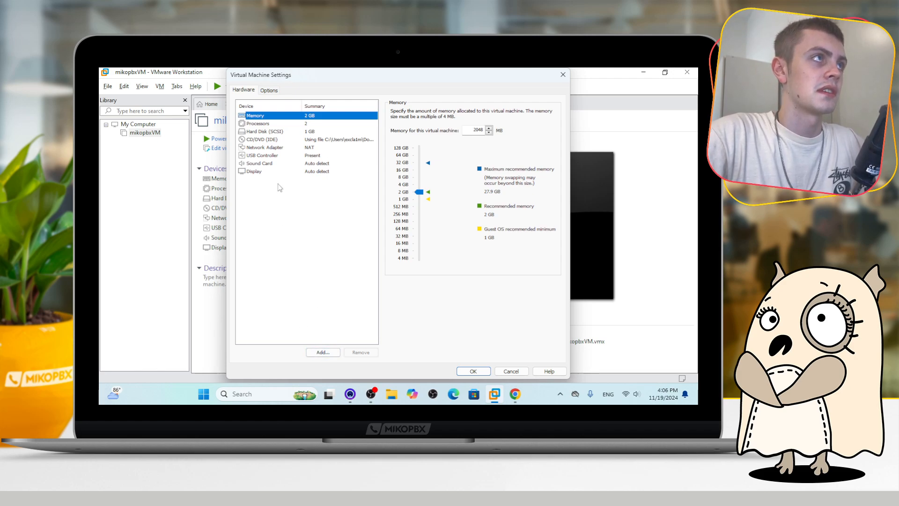
pyautogui.click(319, 352)
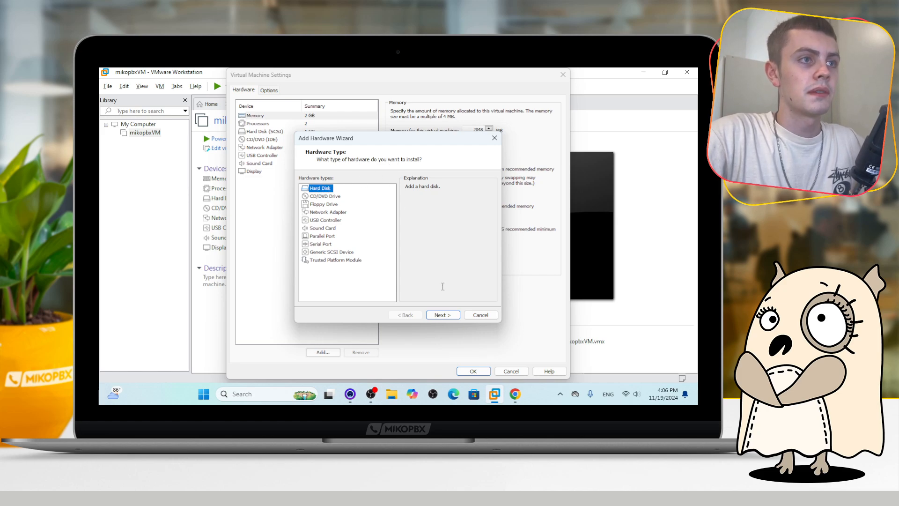
pyautogui.click(445, 317)
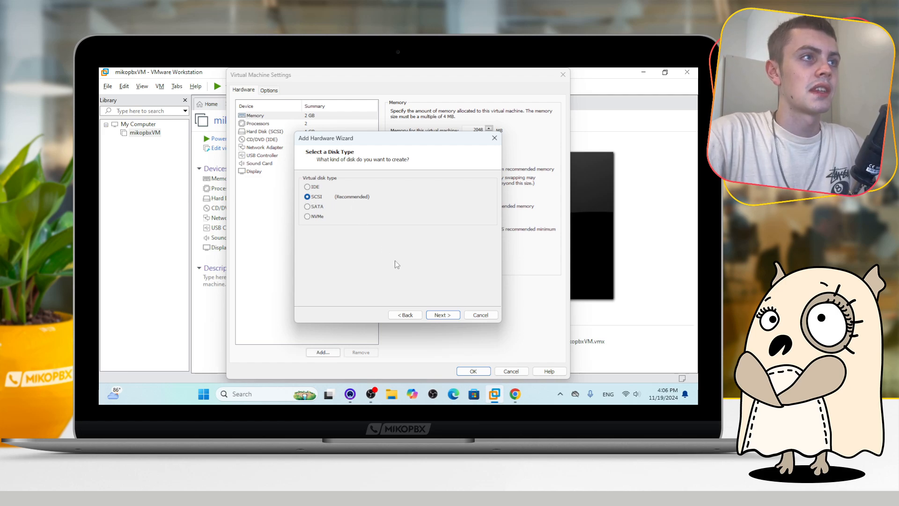
pyautogui.click(441, 315)
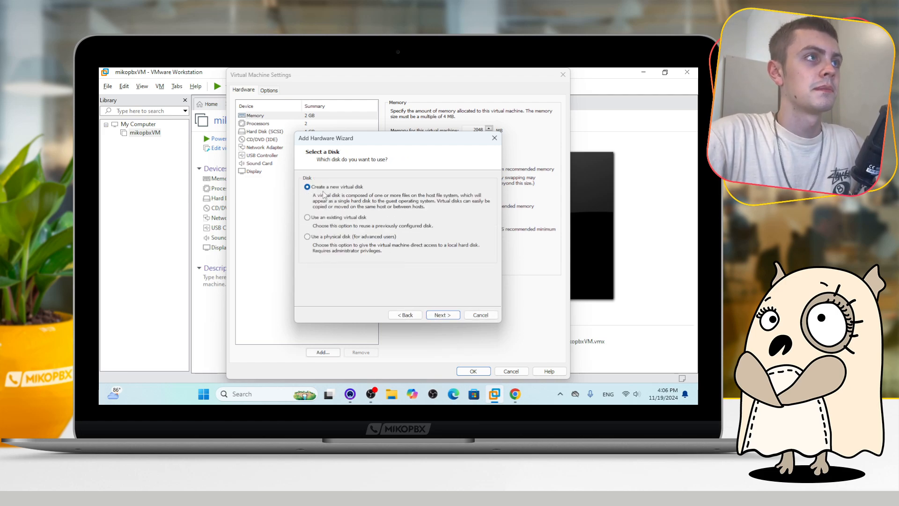
pyautogui.click(441, 316)
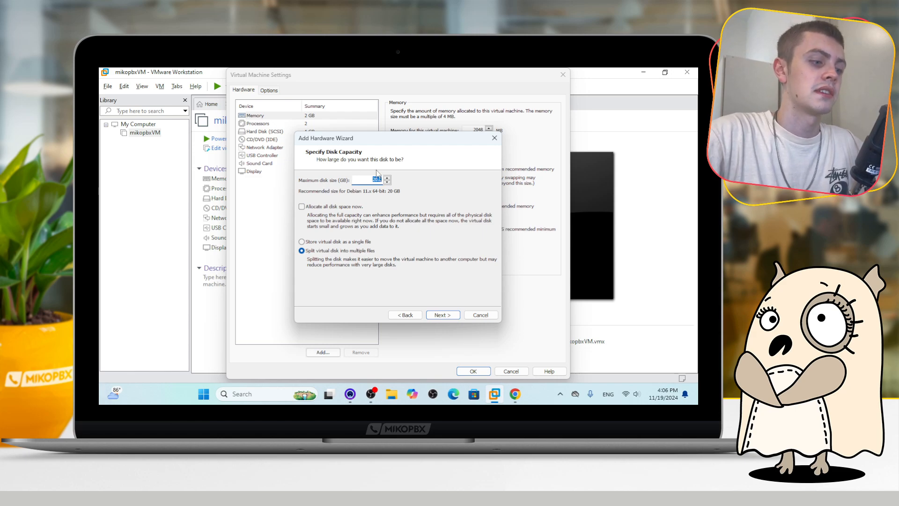
pyautogui.write('50')
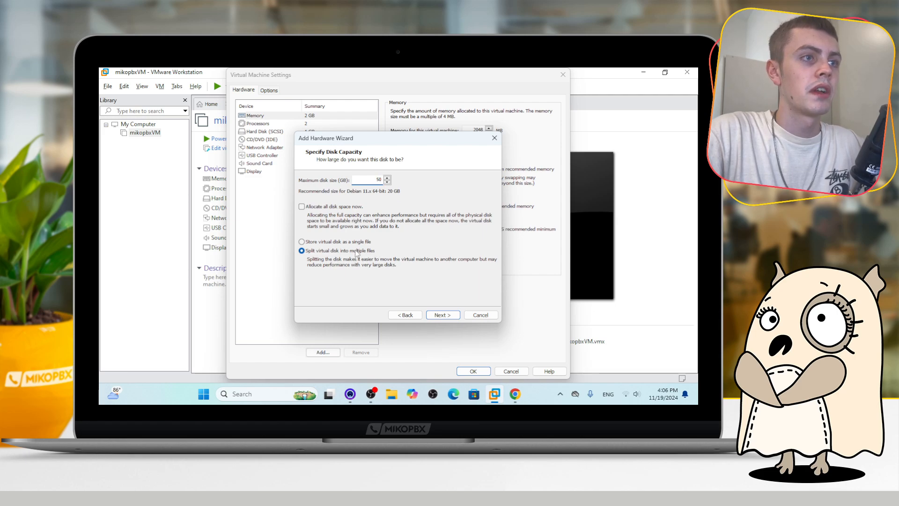
pyautogui.click(441, 315)
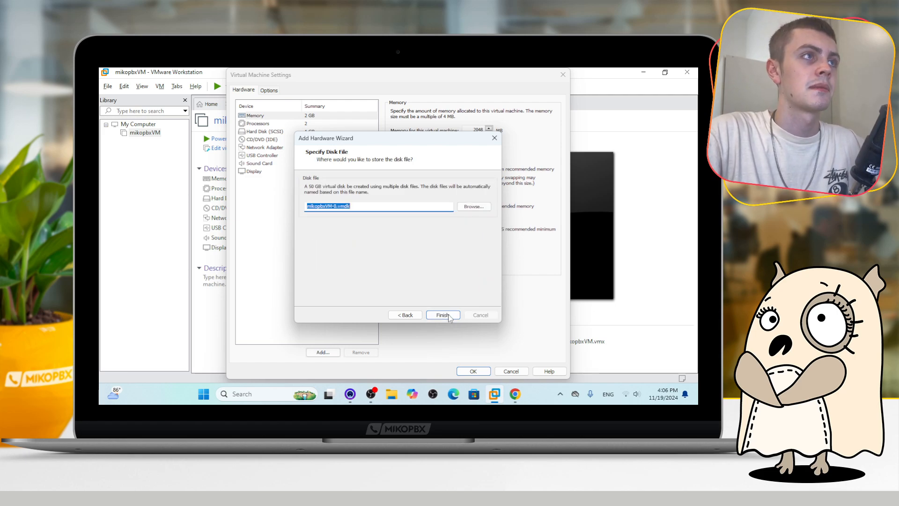
pyautogui.click(350, 205)
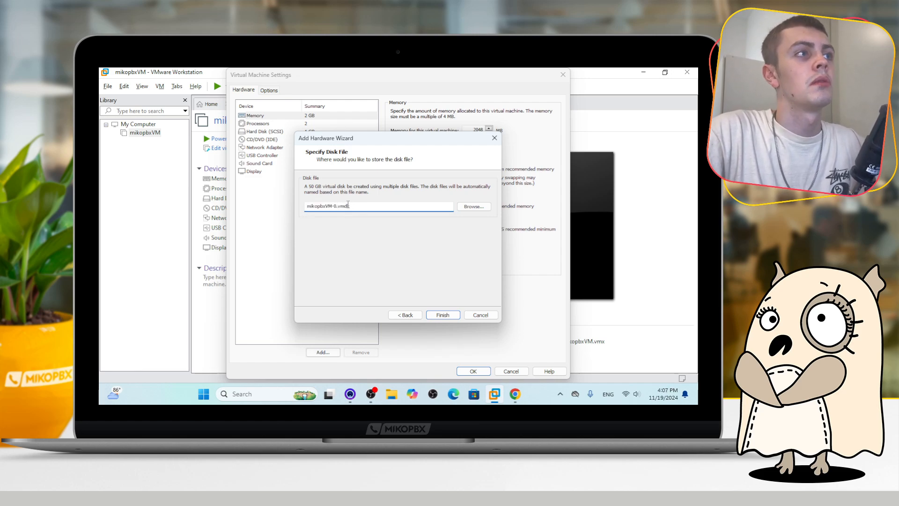
pyautogui.click(443, 315)
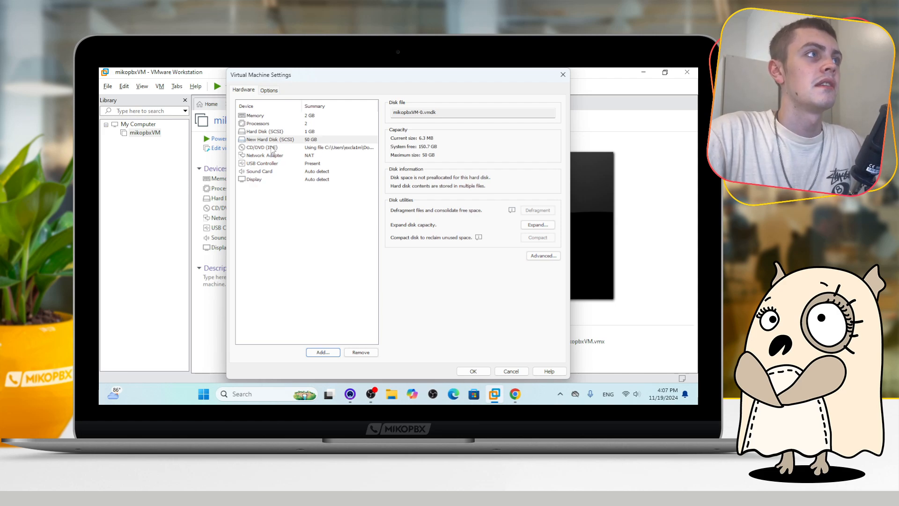
# Set the network adapter to Bridged and save the virtual machine settings
pyautogui.click(261, 157)
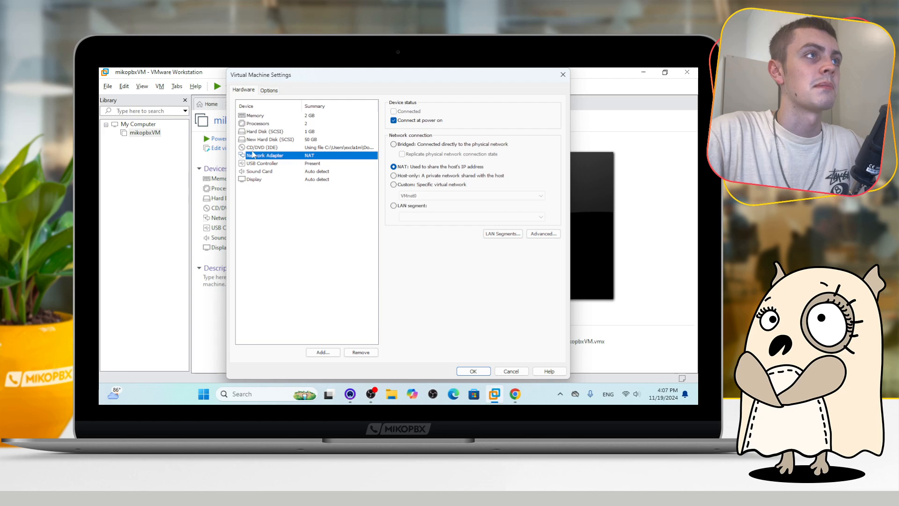
pyautogui.click(394, 145)
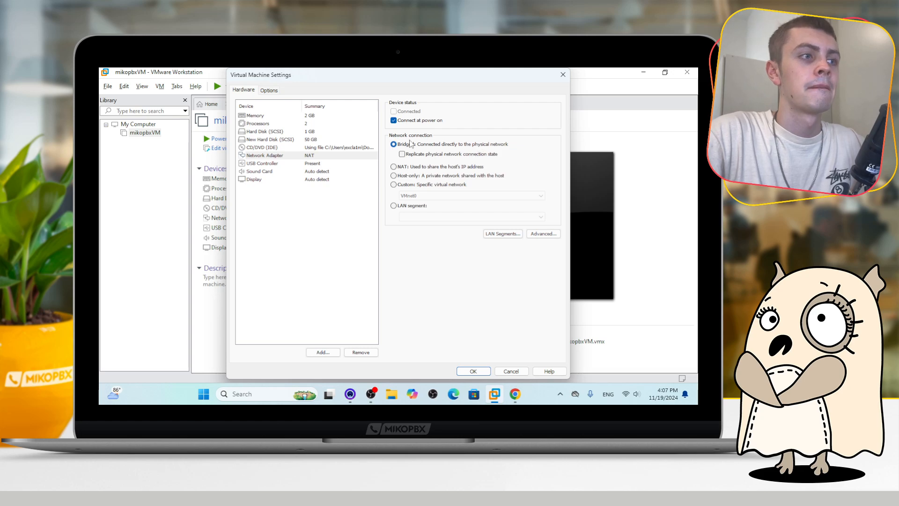
pyautogui.click(466, 370)
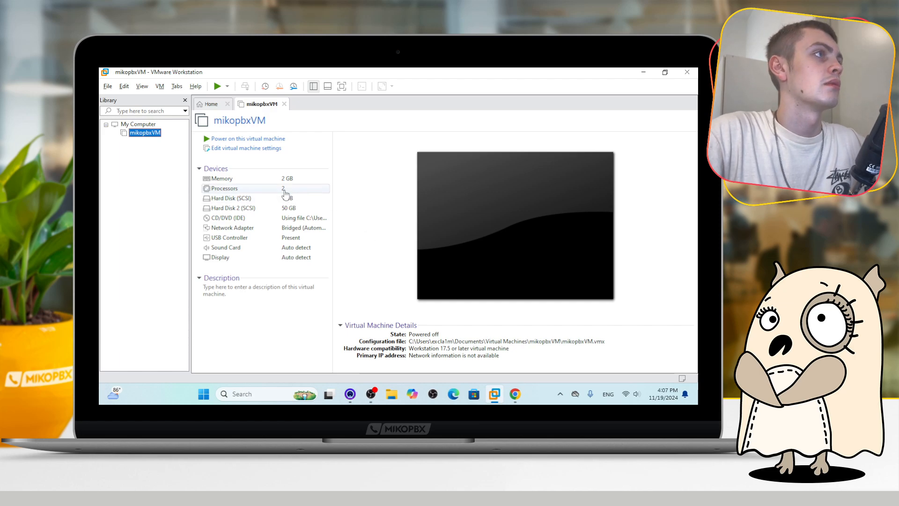
# Power on the virtual machine and choose Install from the PBX console menu
pyautogui.click(240, 140)
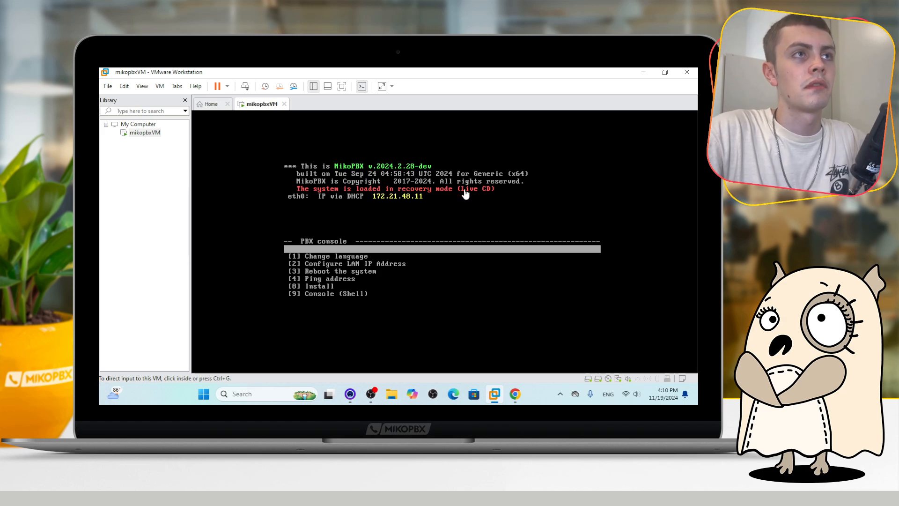
pyautogui.click(397, 187)
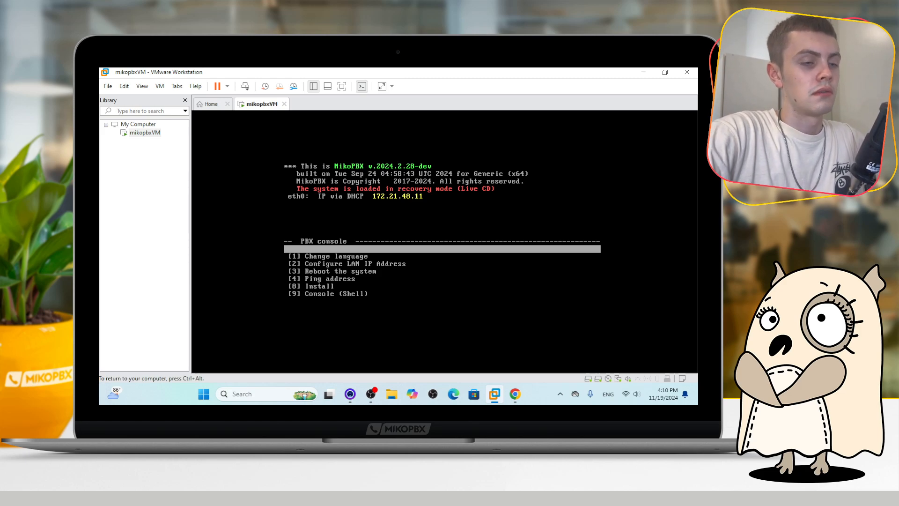
pyautogui.press('Down')
pyautogui.press('Down')
pyautogui.press('Down')
pyautogui.press('Down')
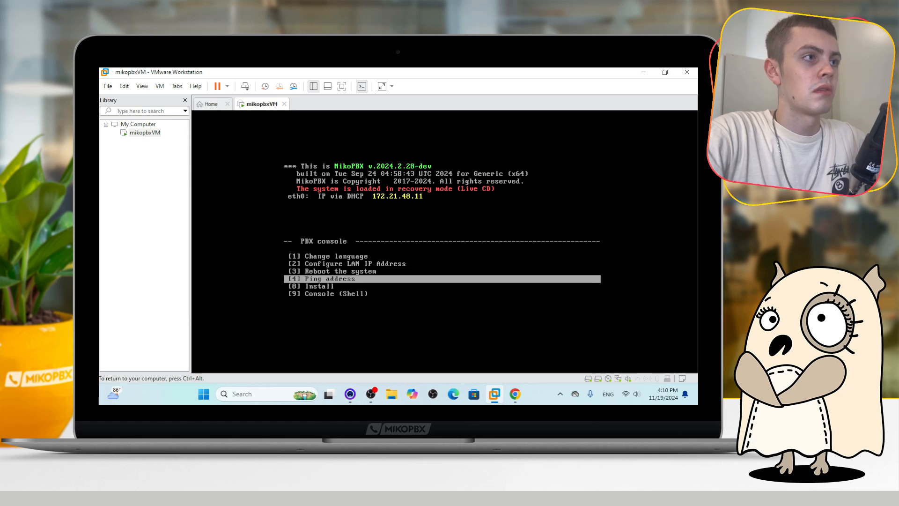
pyautogui.press('Down')
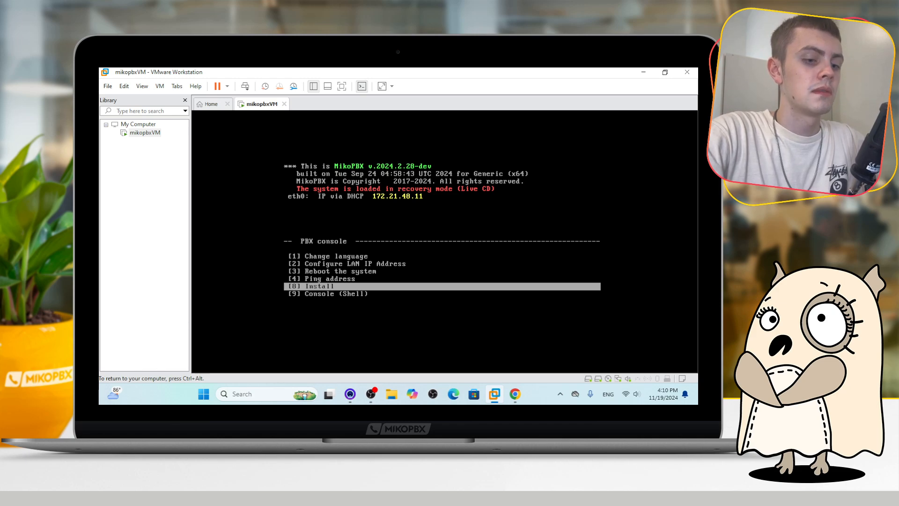
pyautogui.press('Return')
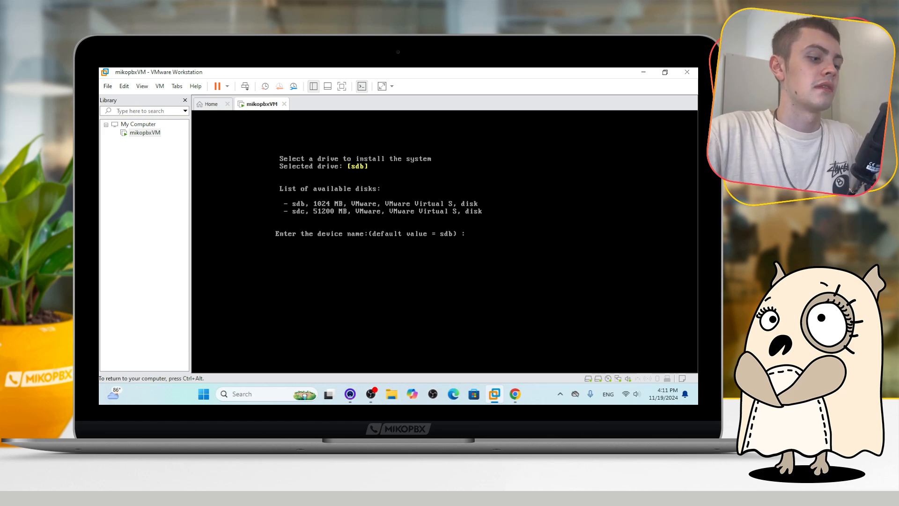
# Install MikoPBX on the default sdb drive and confirm the installation with y
pyautogui.hotkey('ctrl', 'alt')
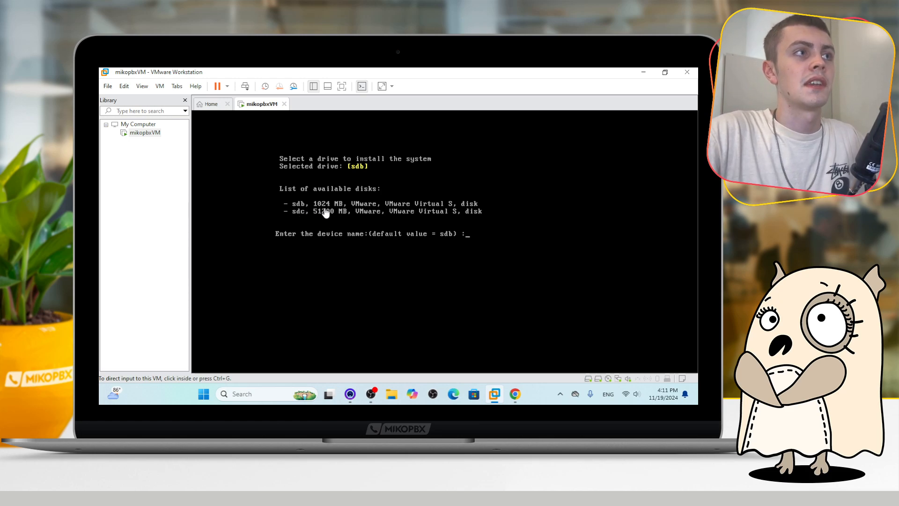
pyautogui.click(478, 233)
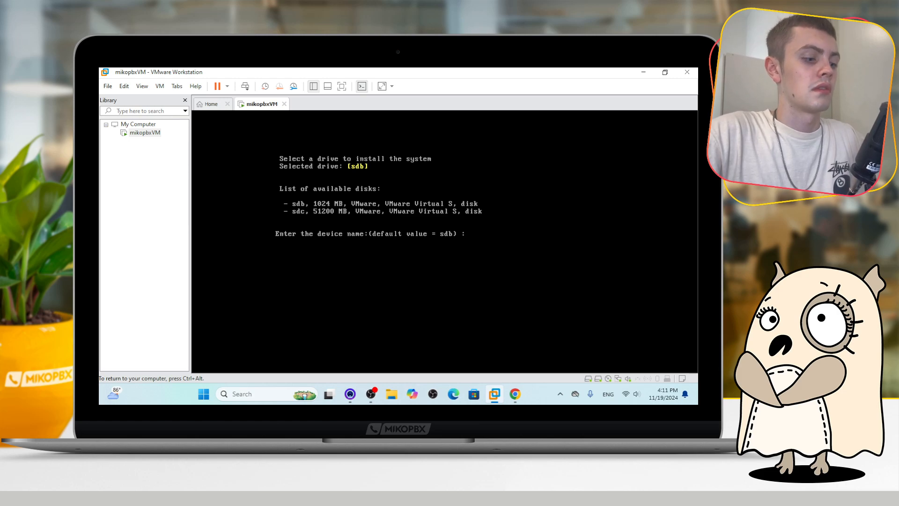
pyautogui.hotkey('ctrl', 'alt')
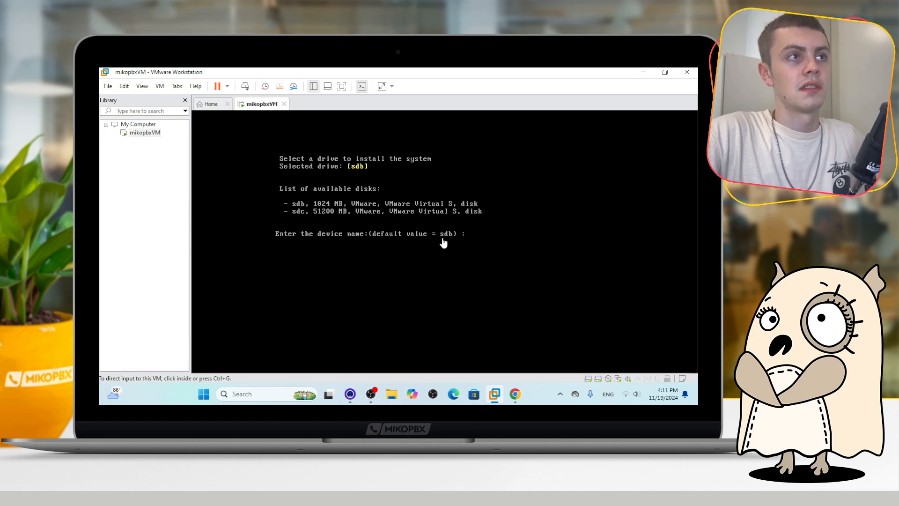
pyautogui.click(449, 241)
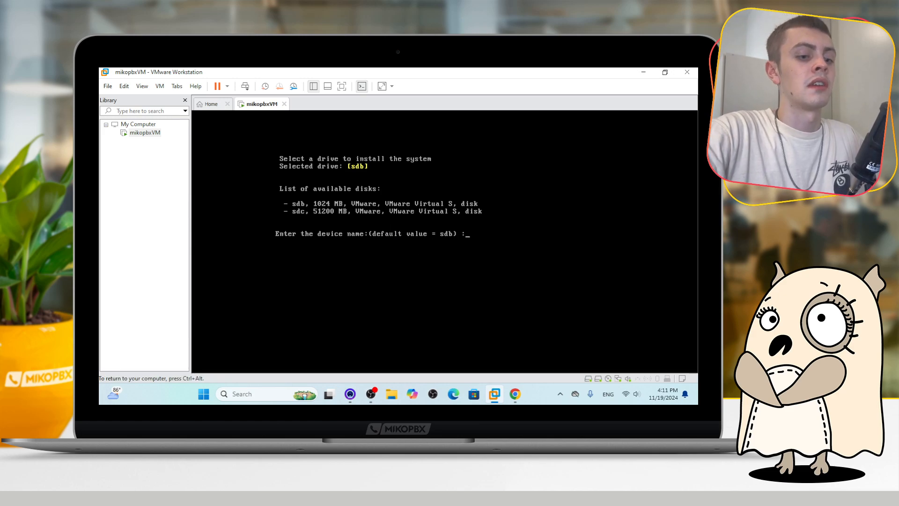
pyautogui.press('Return')
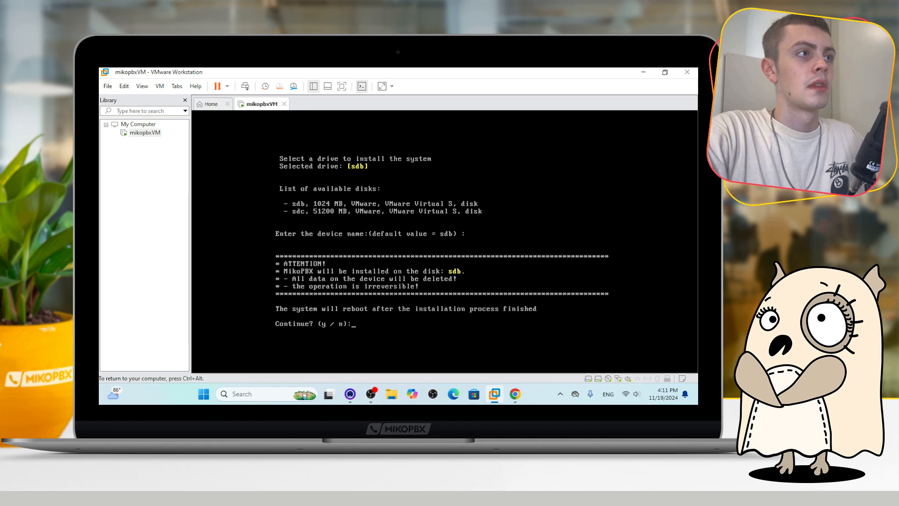
pyautogui.write('y')
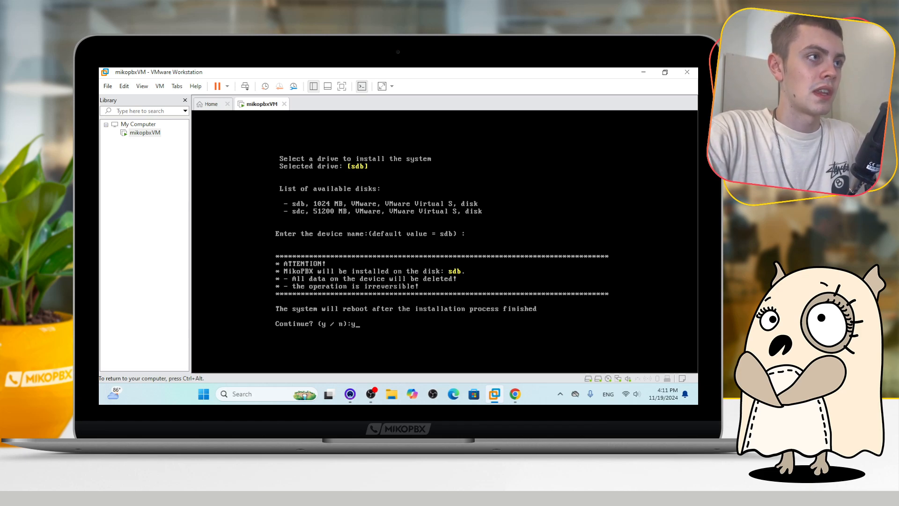
pyautogui.press('Return')
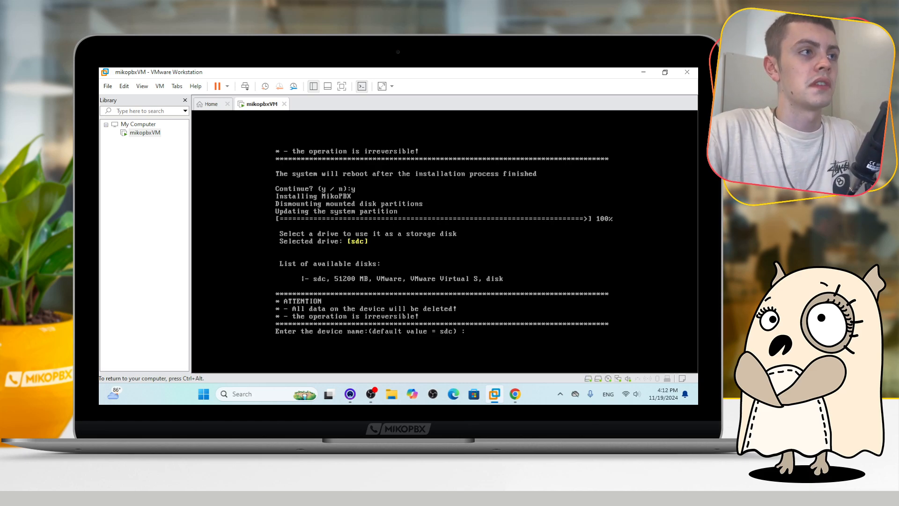
# Accept the default sdc drive as the storage disk
pyautogui.hotkey('ctrl', 'alt')
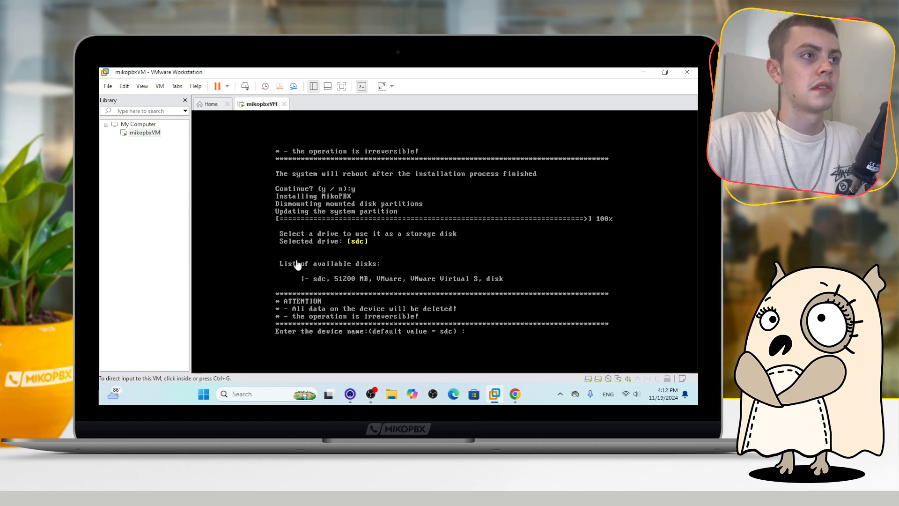
pyautogui.click(504, 333)
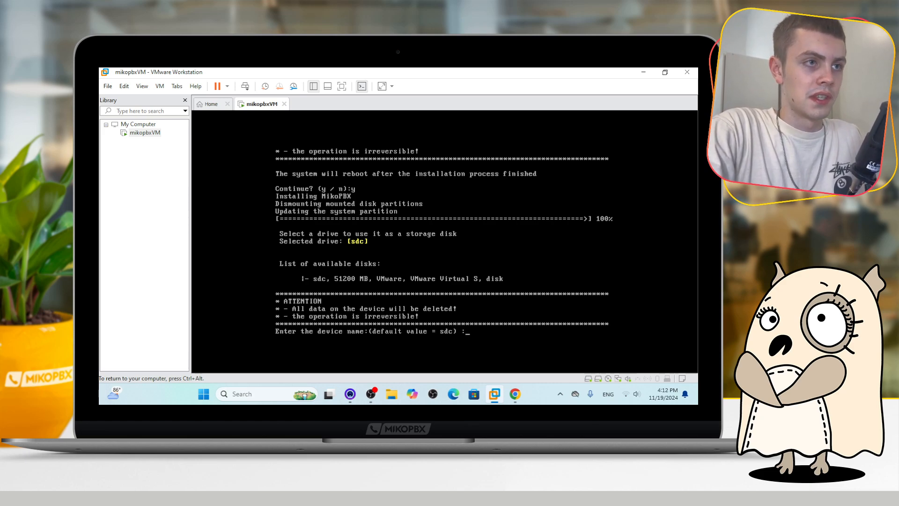
pyautogui.press('Return')
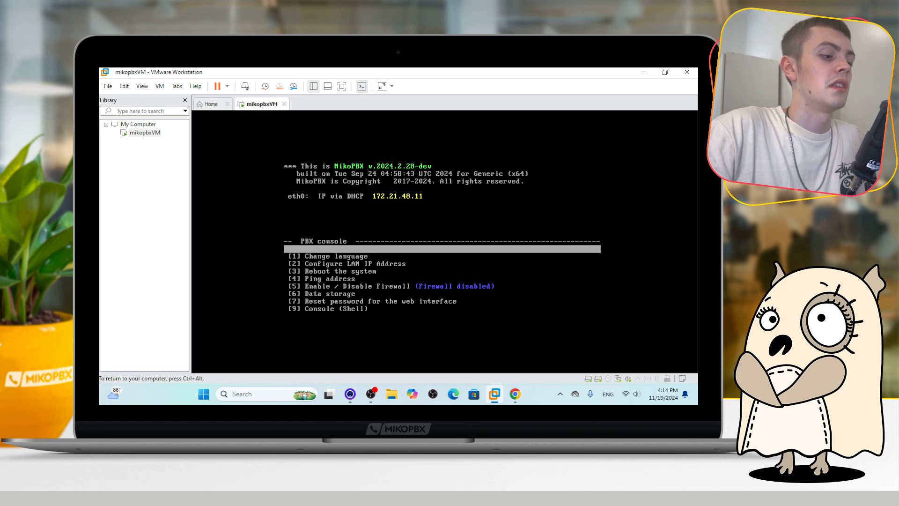
# Open a new browser tab and load the PBX web interface at 172.21.48.11
pyautogui.hotkey('ctrl', 'alt')
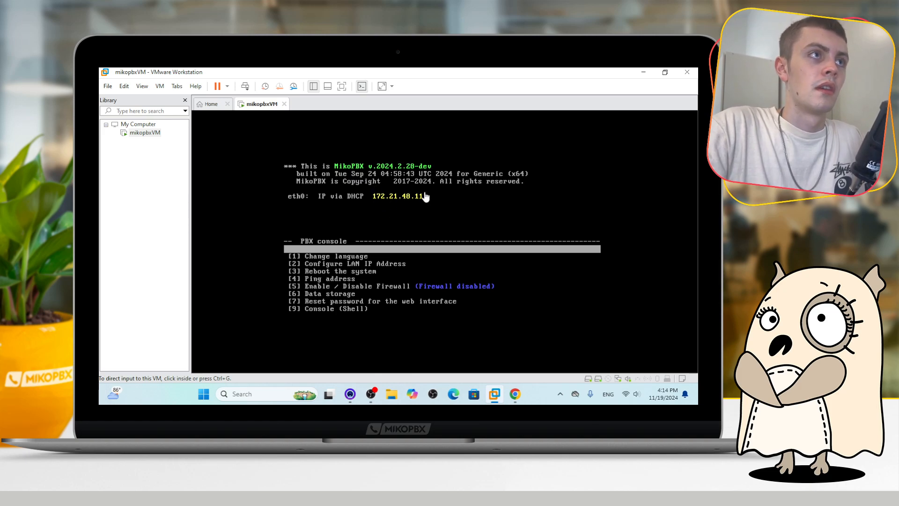
pyautogui.click(516, 394)
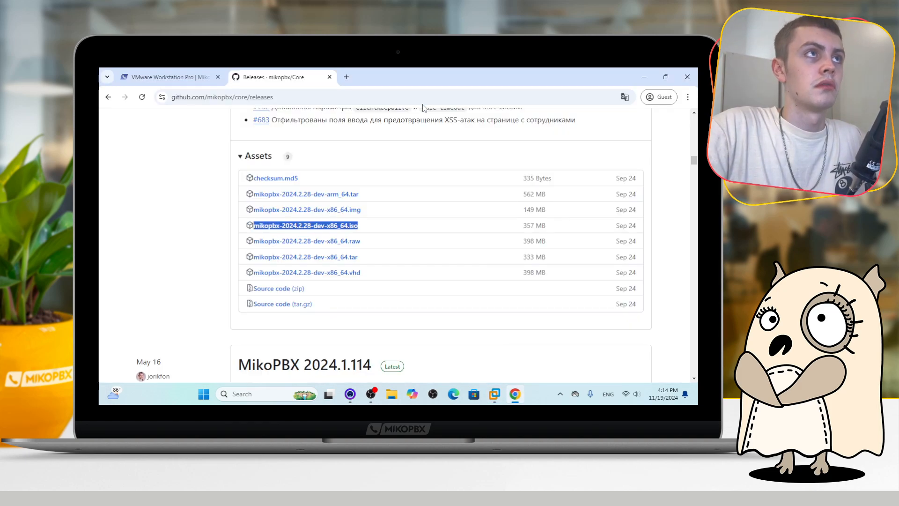
pyautogui.moveTo(413, 80); pyautogui.dragTo(467, 247)
pyautogui.click(475, 242)
pyautogui.moveTo(608, 242); pyautogui.dragTo(562, 237)
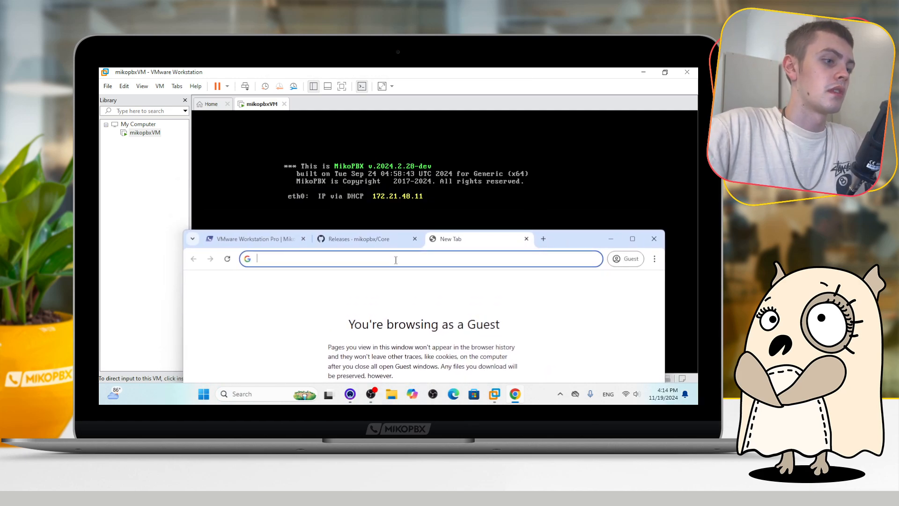
pyautogui.write('172')
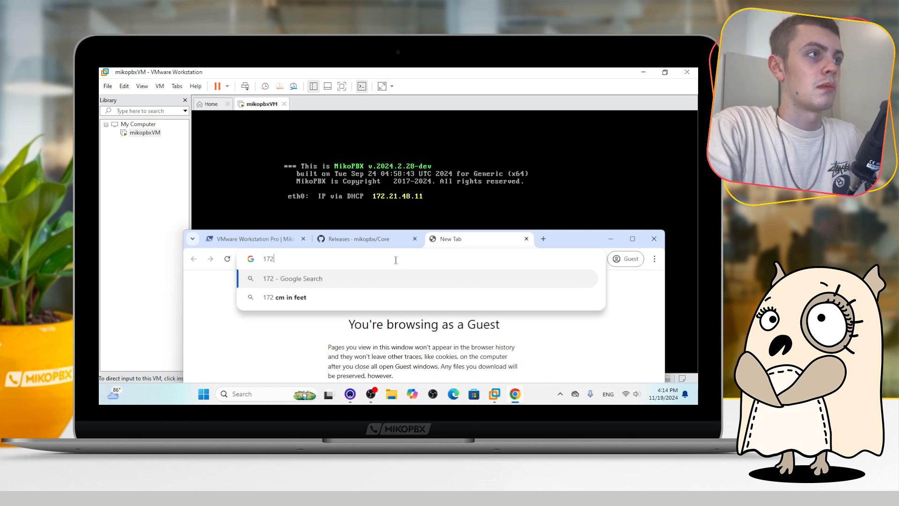
pyautogui.write('.21')
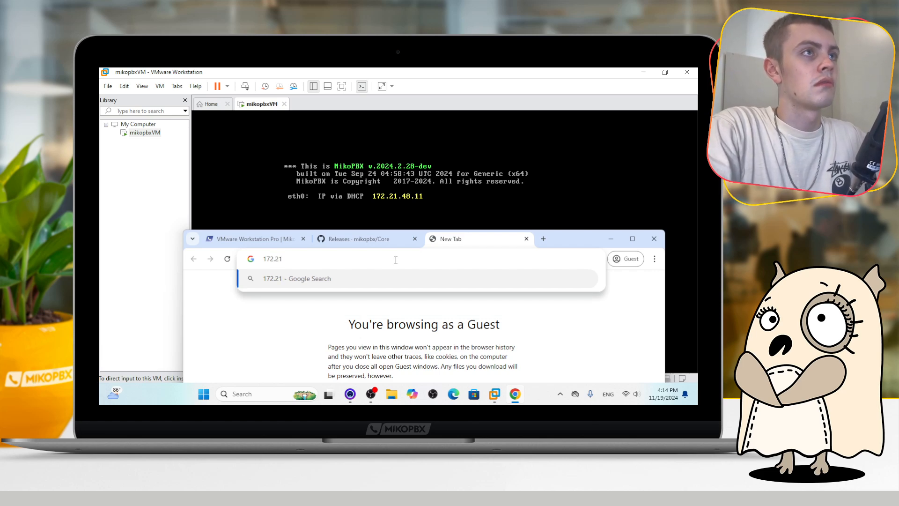
pyautogui.write('.48.11')
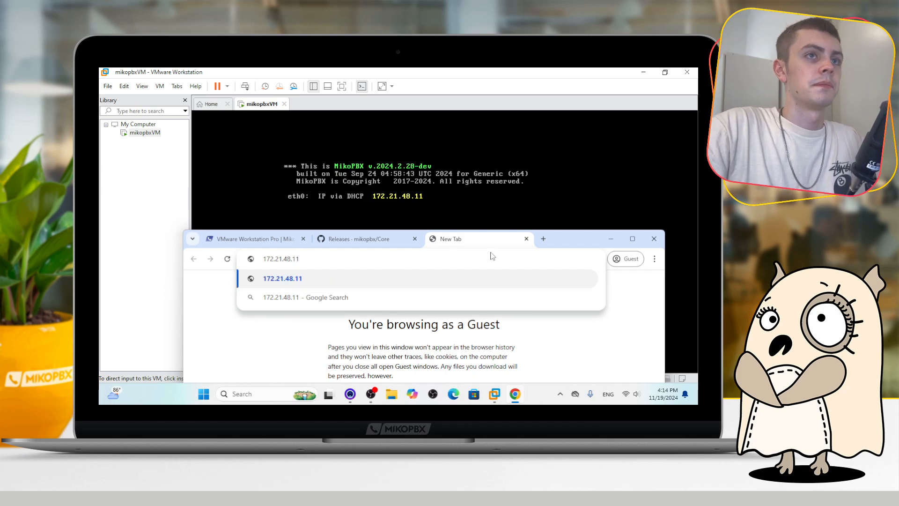
pyautogui.moveTo(552, 232); pyautogui.dragTo(521, 87)
pyautogui.click(445, 118)
pyautogui.press('Return')
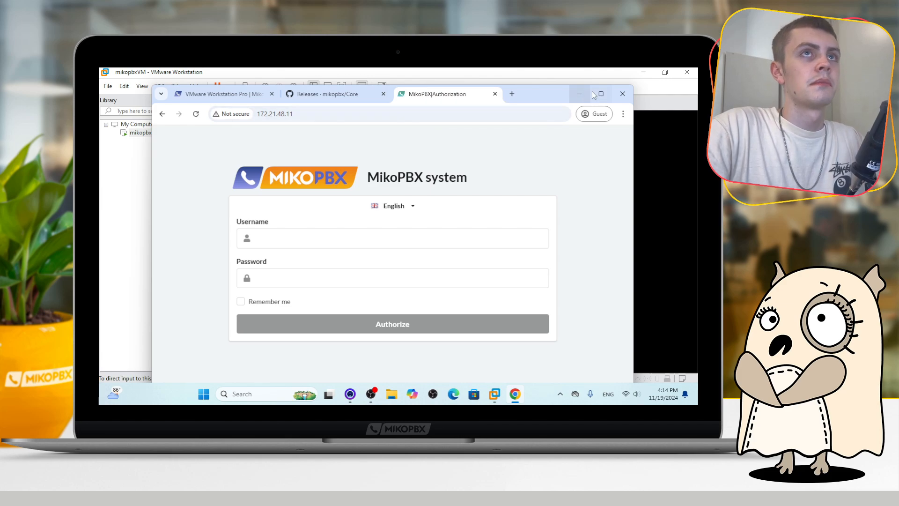
# Maximize the browser and log in with username admin and the default password
pyautogui.click(601, 93)
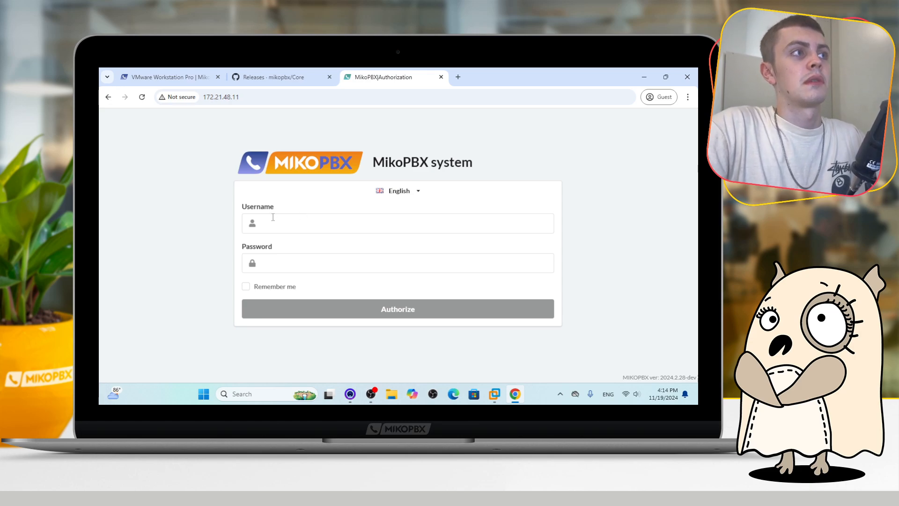
pyautogui.click(305, 224)
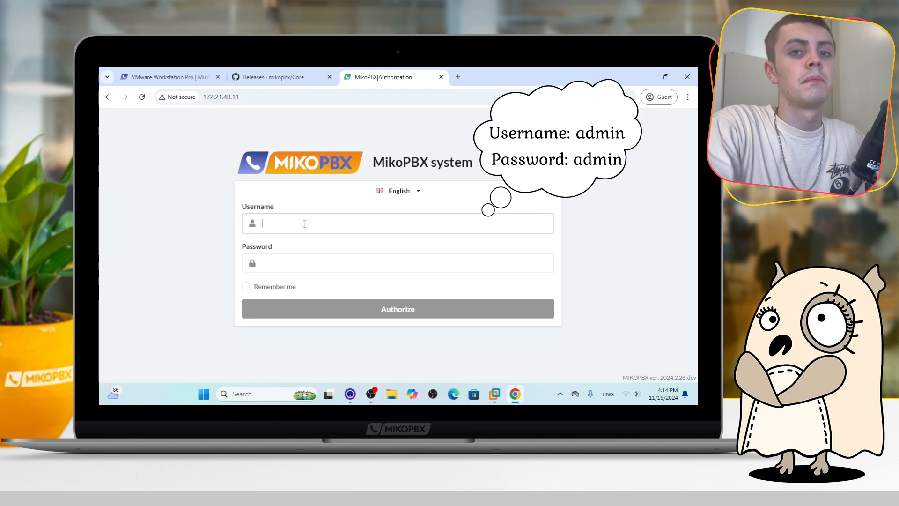
pyautogui.write('a')
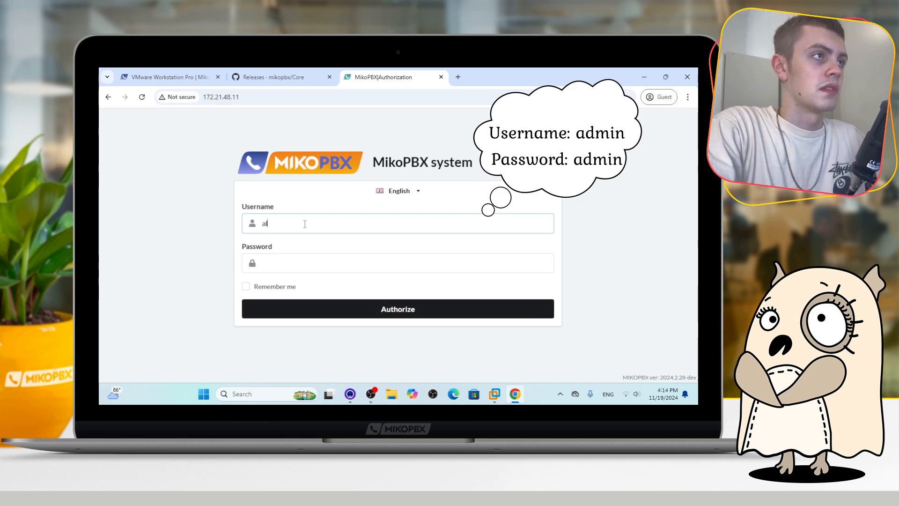
pyautogui.write('ldmin')
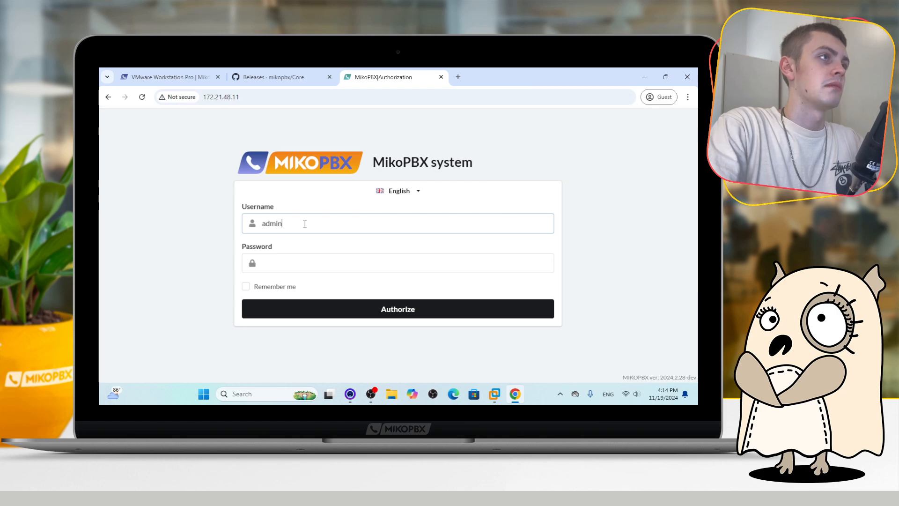
pyautogui.click(294, 262)
pyautogui.write('•')
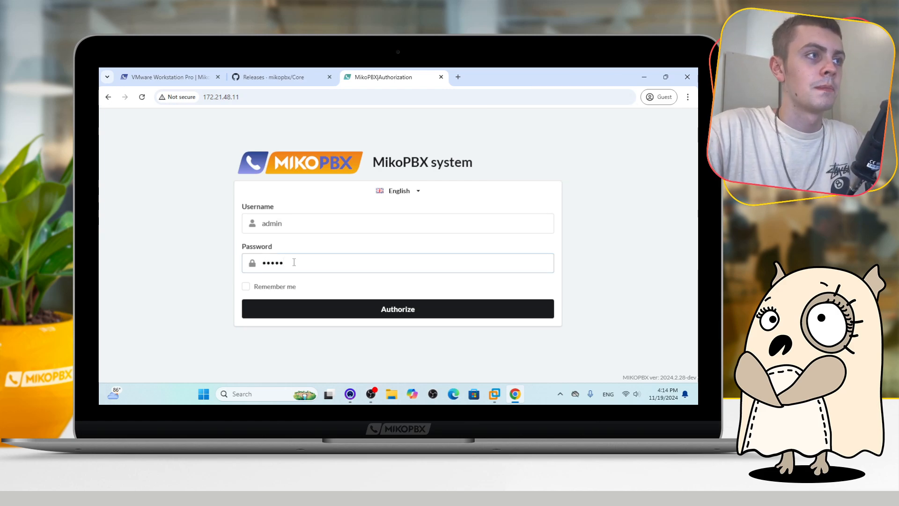
pyautogui.click(381, 313)
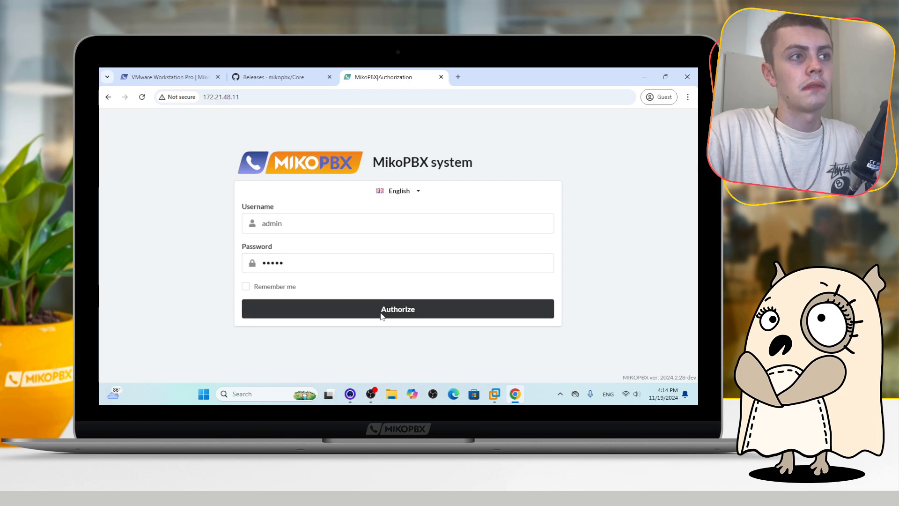
# Enter and confirm a new web interface password, save the settings, and open Extensions
pyautogui.moveTo(408, 288); pyautogui.dragTo(369, 291)
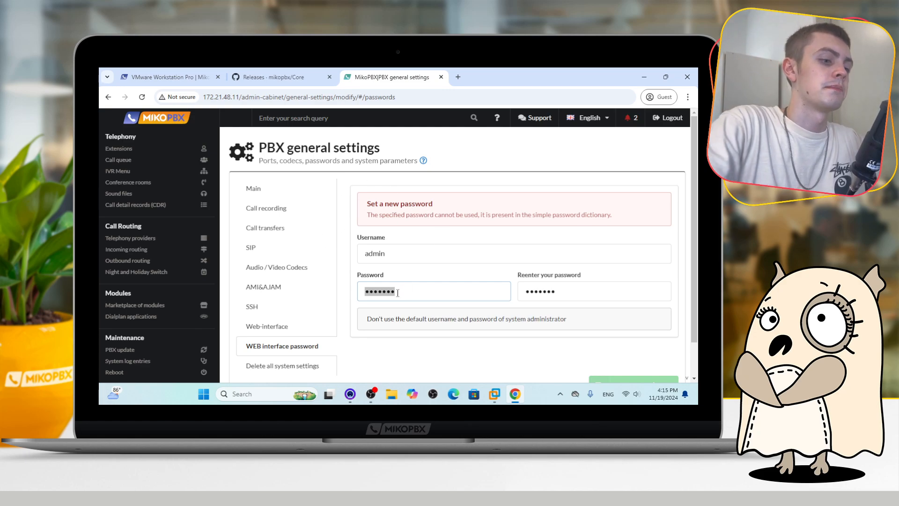
pyautogui.write('•••••••••••')
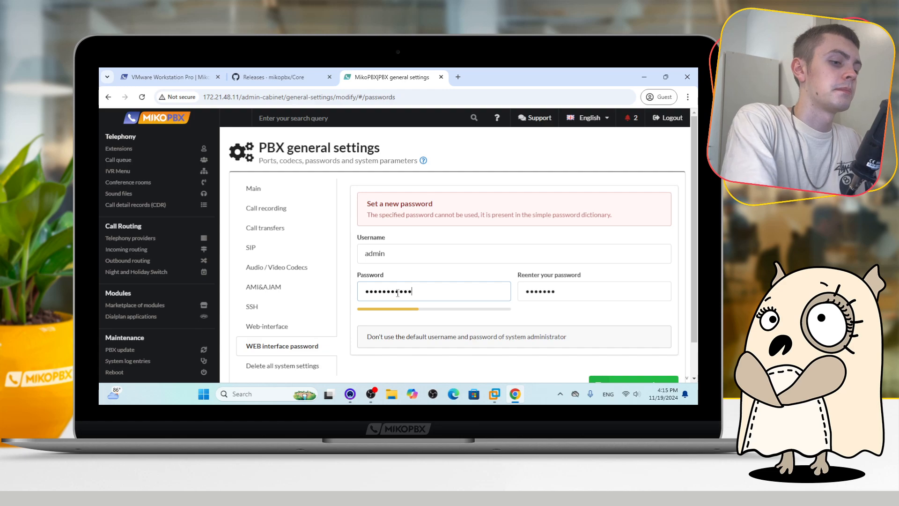
pyautogui.write('•••')
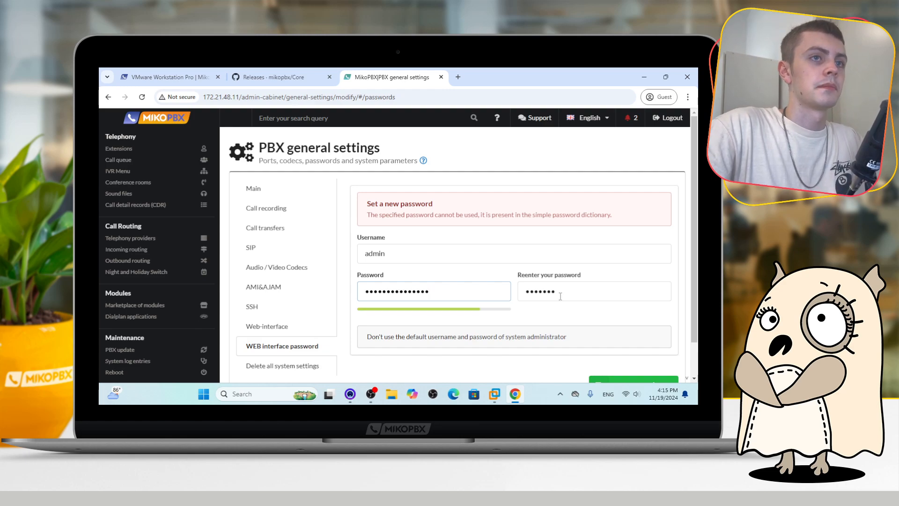
pyautogui.press('Tab')
pyautogui.write('••••')
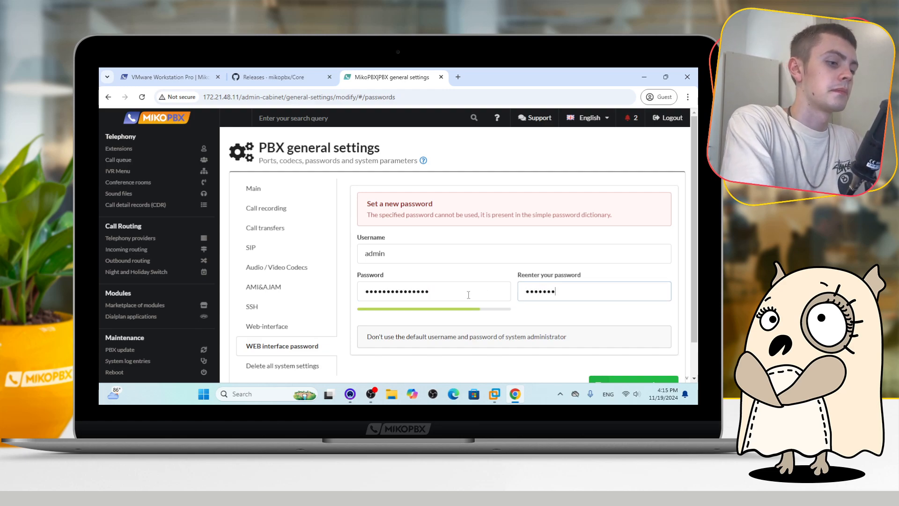
pyautogui.write('•')
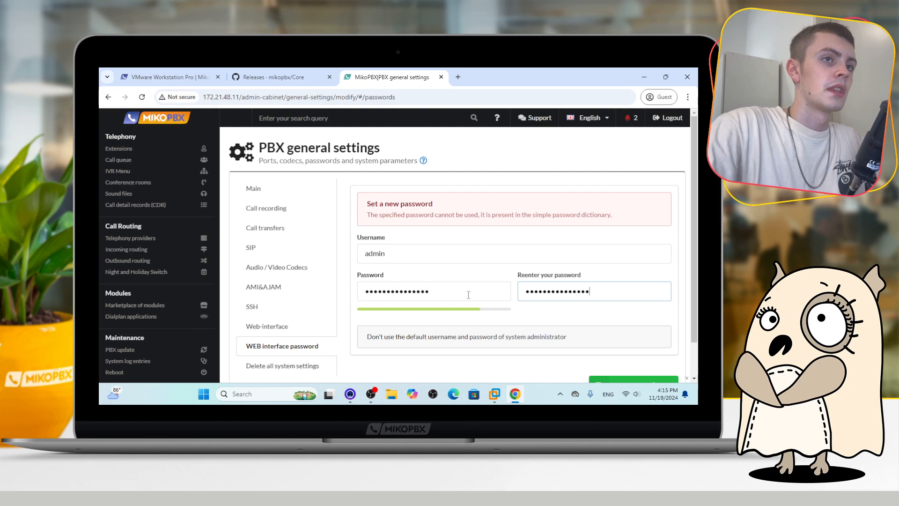
pyautogui.scroll(-2, 468, 295)
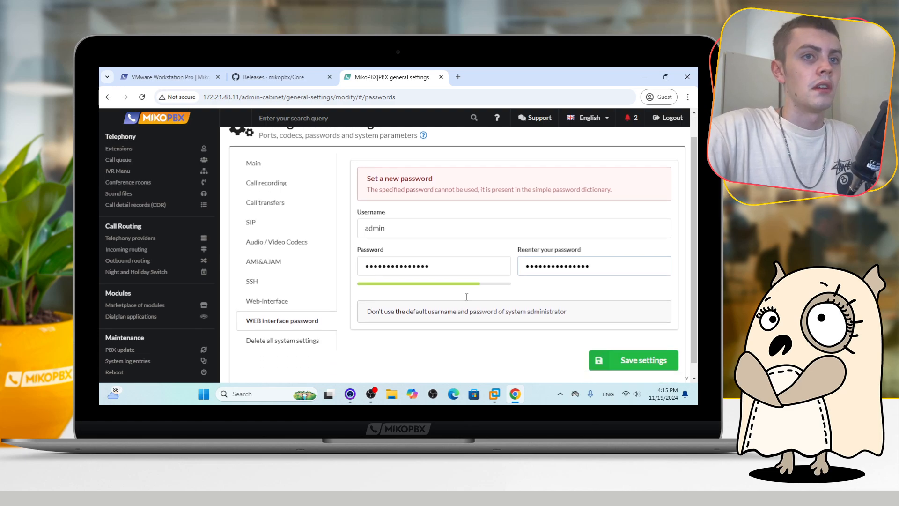
pyautogui.click(614, 346)
pyautogui.click(118, 148)
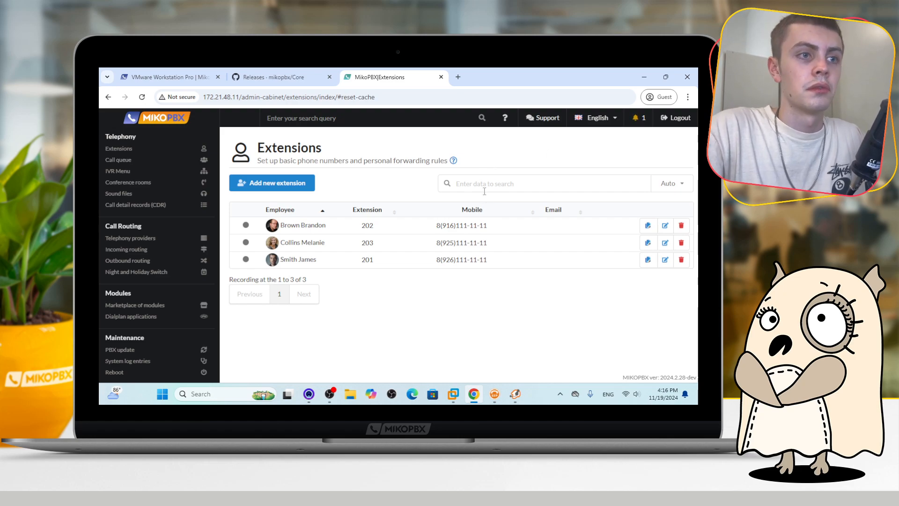
pyautogui.click(494, 394)
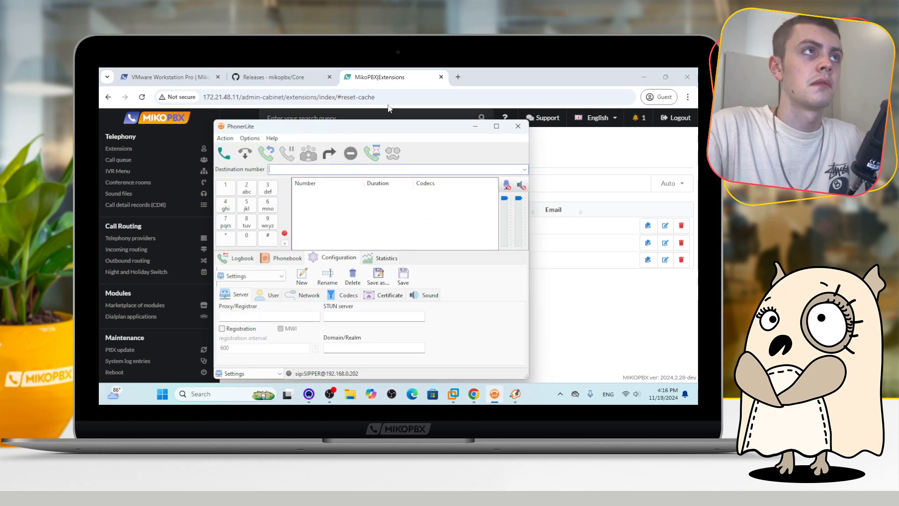
pyautogui.moveTo(359, 127); pyautogui.dragTo(300, 127)
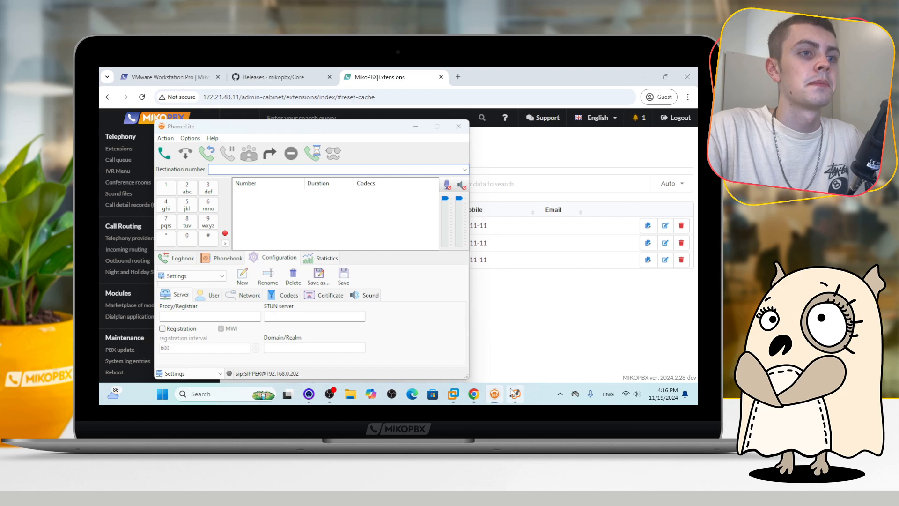
pyautogui.click(513, 394)
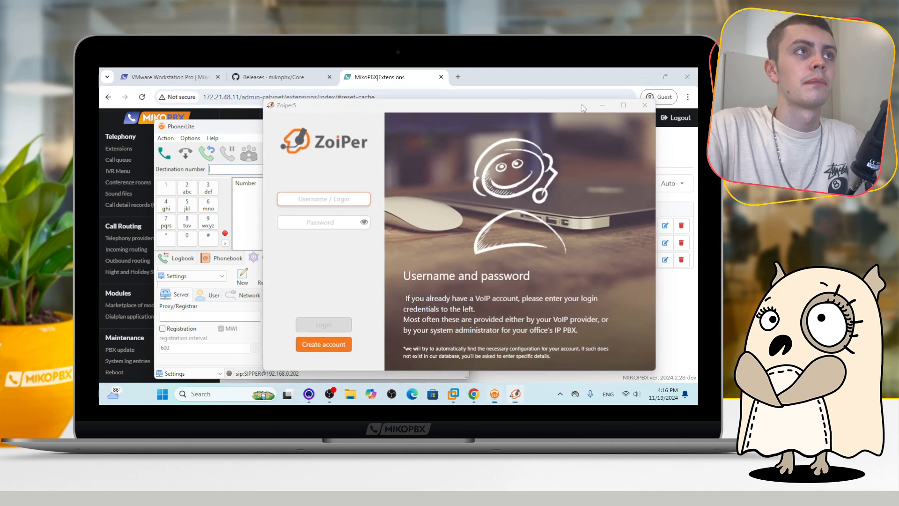
pyautogui.click(603, 104)
pyautogui.moveTo(369, 127)
pyautogui.mouseDown()
pyautogui.moveTo(381, 120)
pyautogui.moveTo(372, 126)
pyautogui.mouseUp()
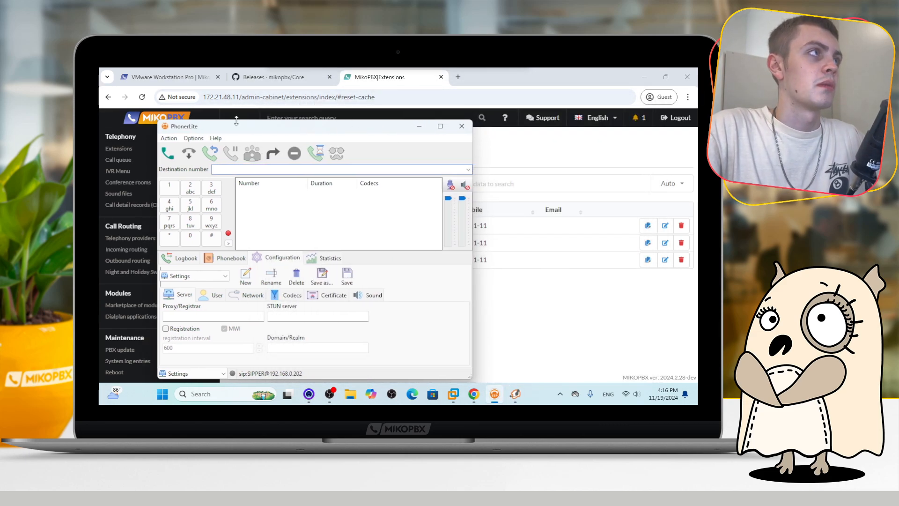
pyautogui.click(536, 302)
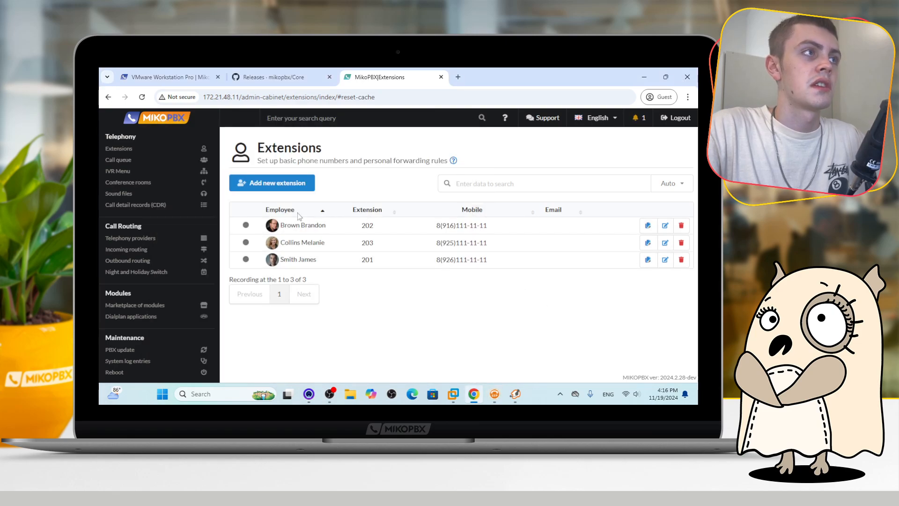
# Start a new PhonerLite account with manual configuration and set the domain/realm to 172.21.48.11
pyautogui.click(368, 209)
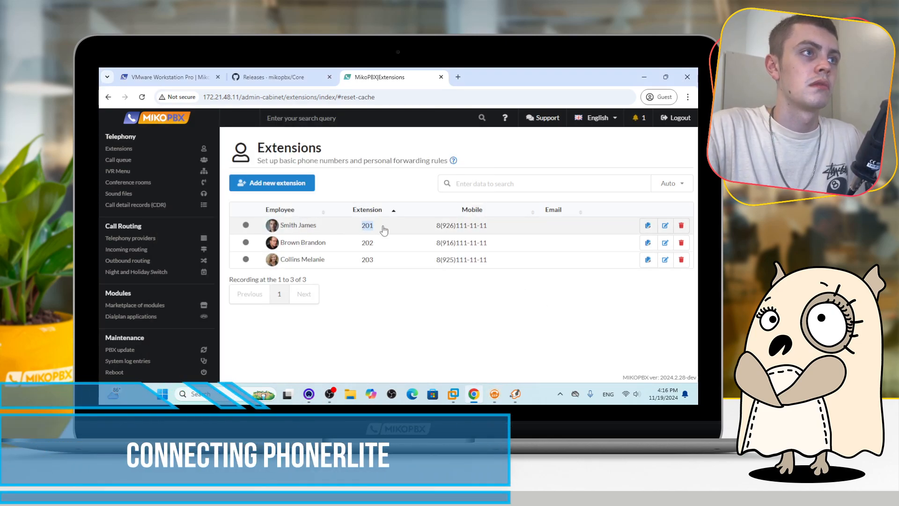
pyautogui.click(494, 393)
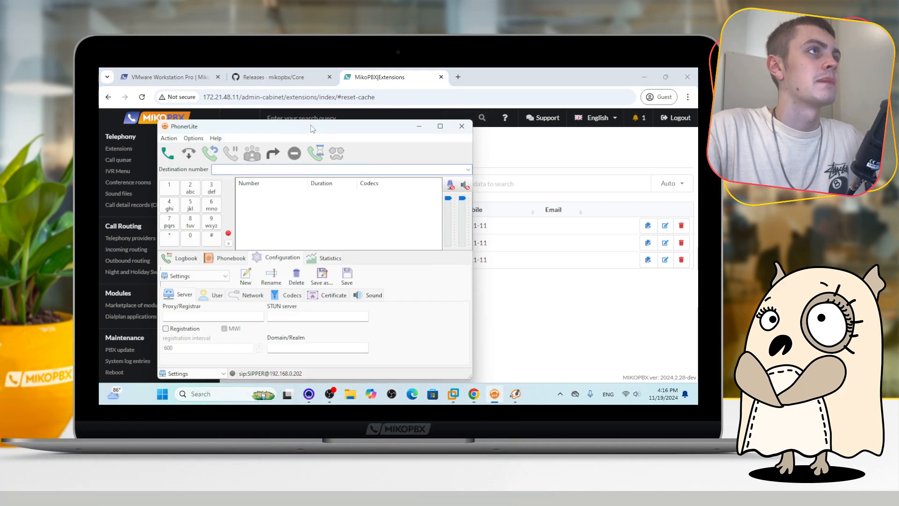
pyautogui.moveTo(315, 129); pyautogui.dragTo(318, 130)
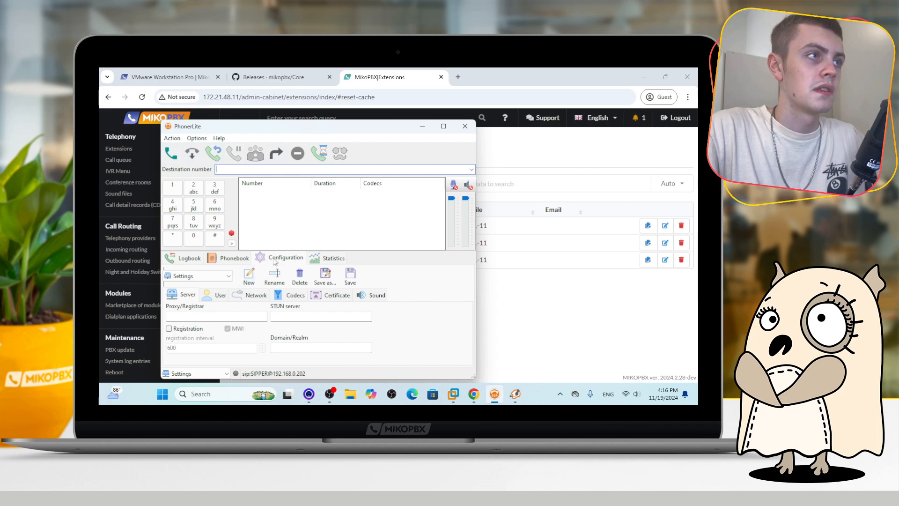
pyautogui.click(257, 280)
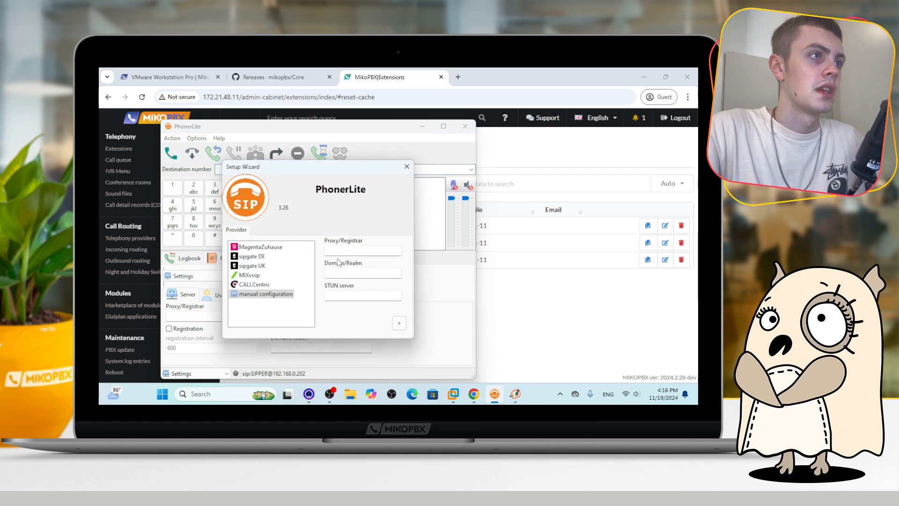
pyautogui.click(346, 274)
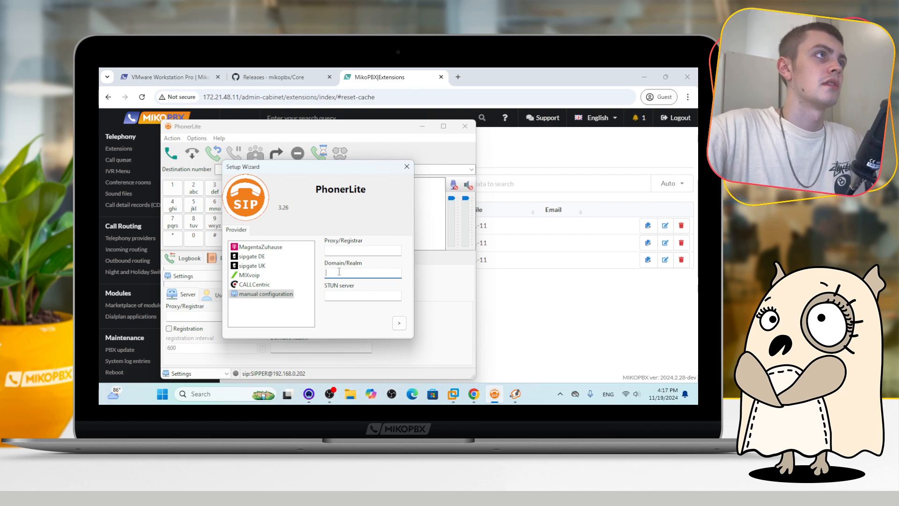
pyautogui.write('172.21.48.11')
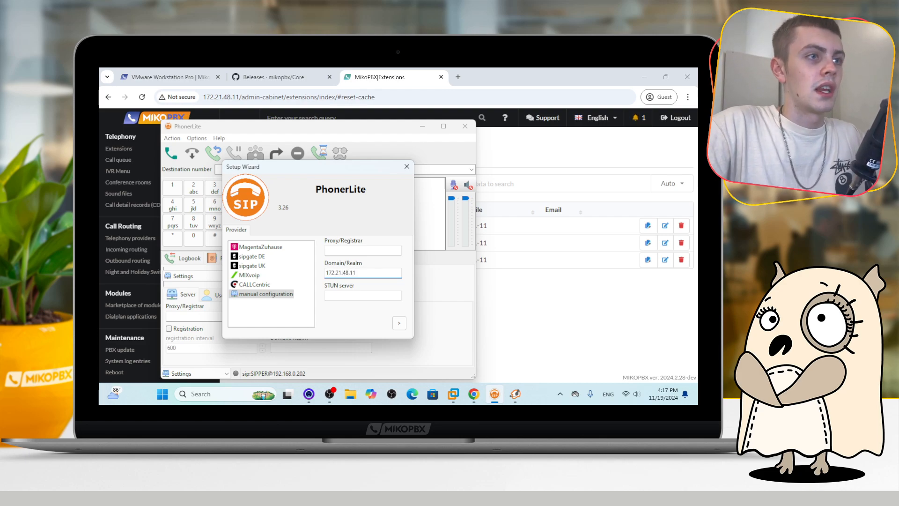
pyautogui.click(399, 323)
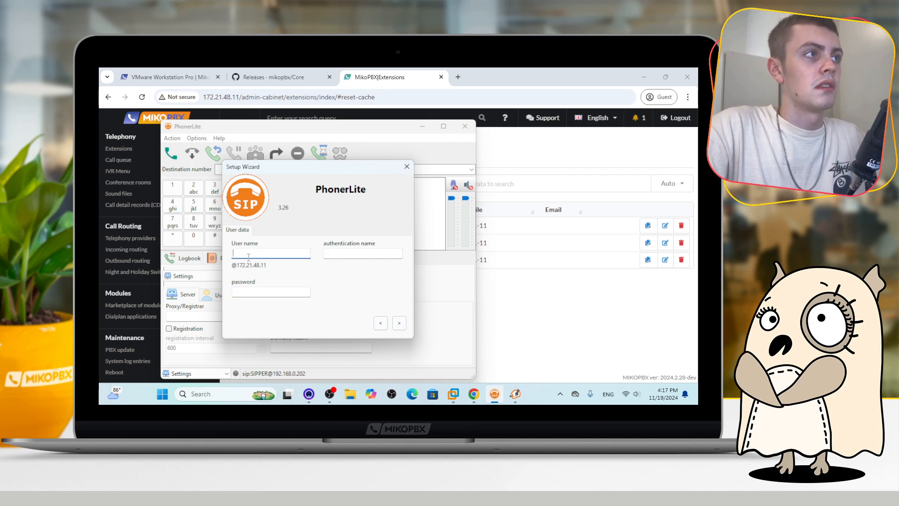
# Enter 201 as both the user name and the authentication name for the new PhonerLite account
pyautogui.click(492, 265)
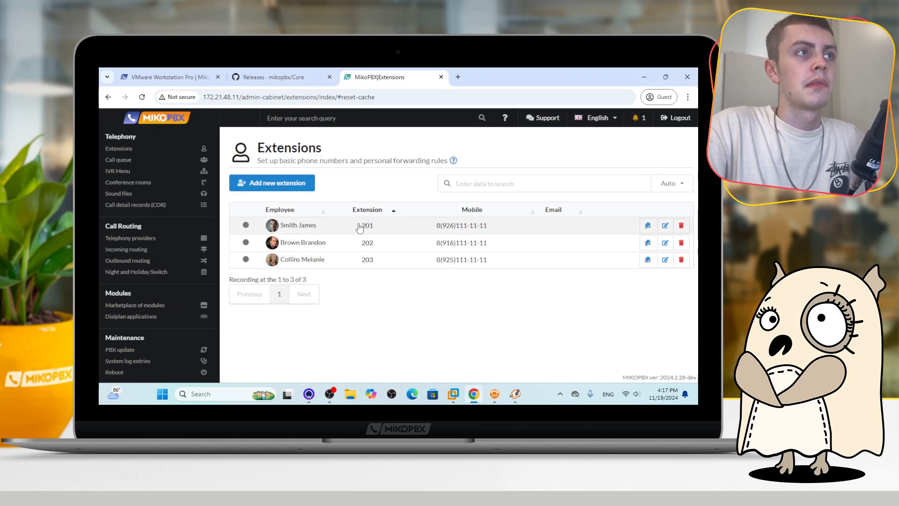
pyautogui.moveTo(360, 230); pyautogui.dragTo(377, 226)
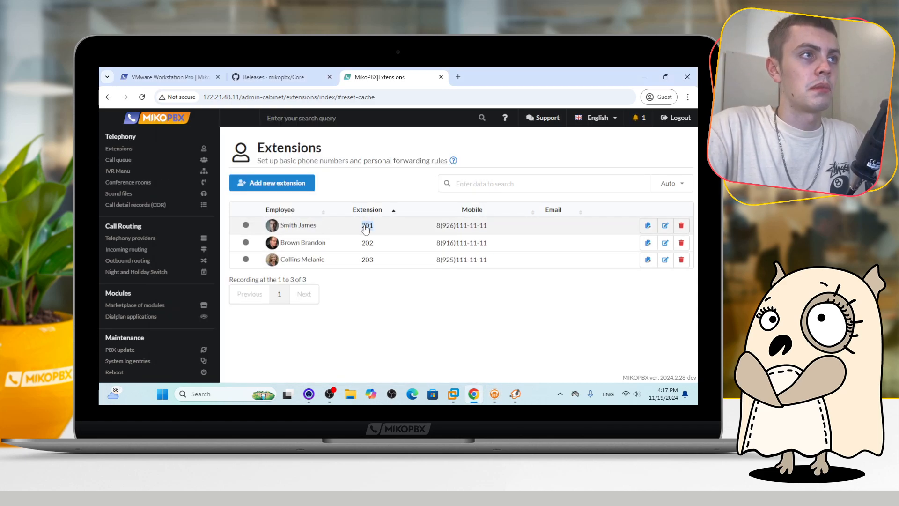
pyautogui.click(366, 228)
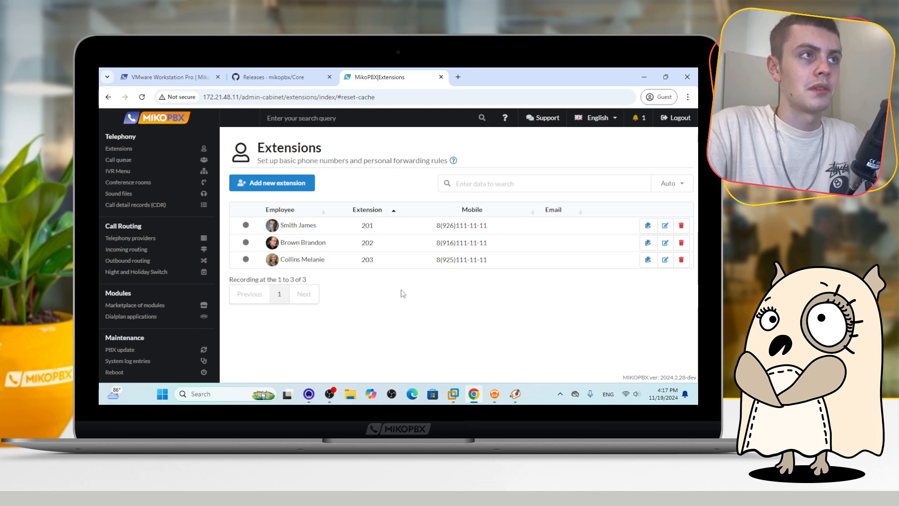
pyautogui.click(495, 394)
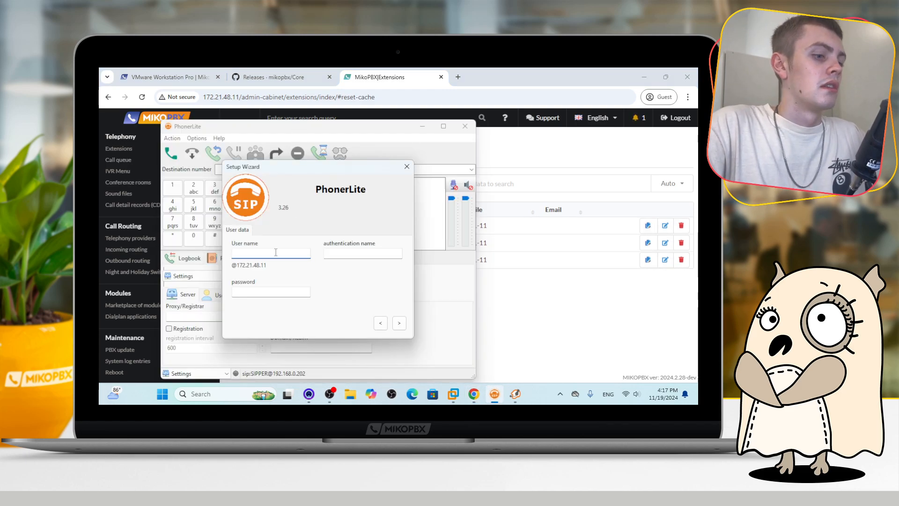
pyautogui.write('201')
pyautogui.click(335, 256)
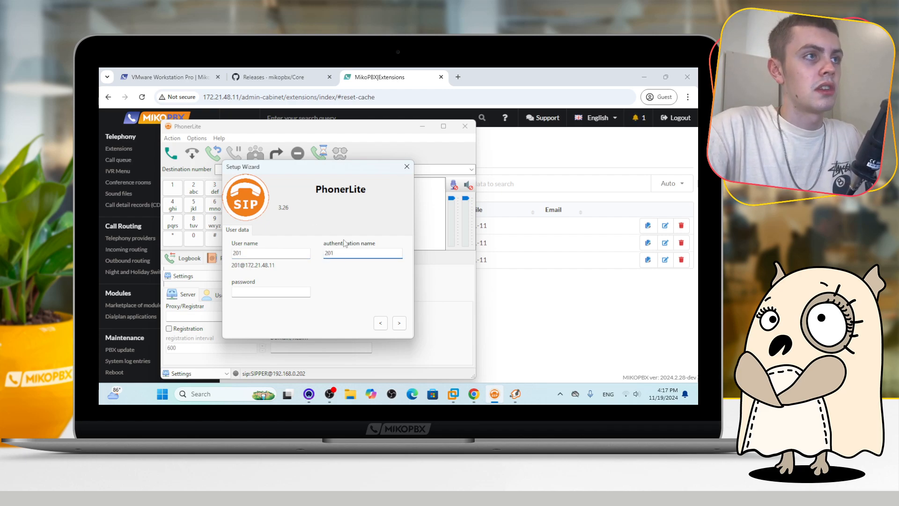
pyautogui.write('201')
pyautogui.click(263, 291)
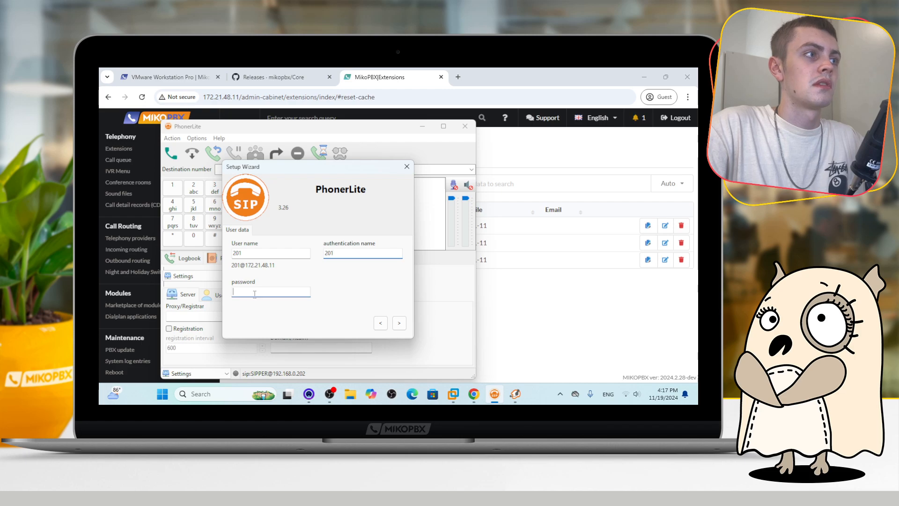
# Copy extension 201's password from the extensions list, paste it into the wizard's password field, and finish the account setup
pyautogui.click(551, 290)
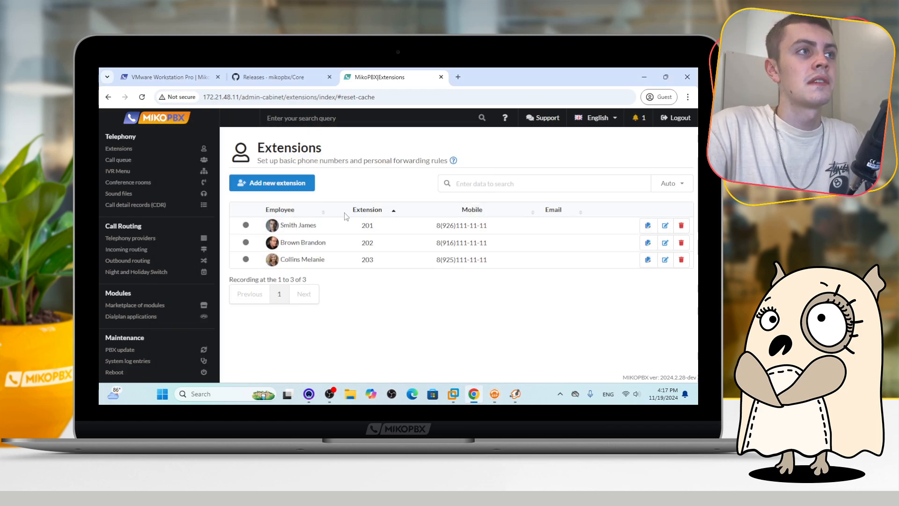
pyautogui.click(648, 225)
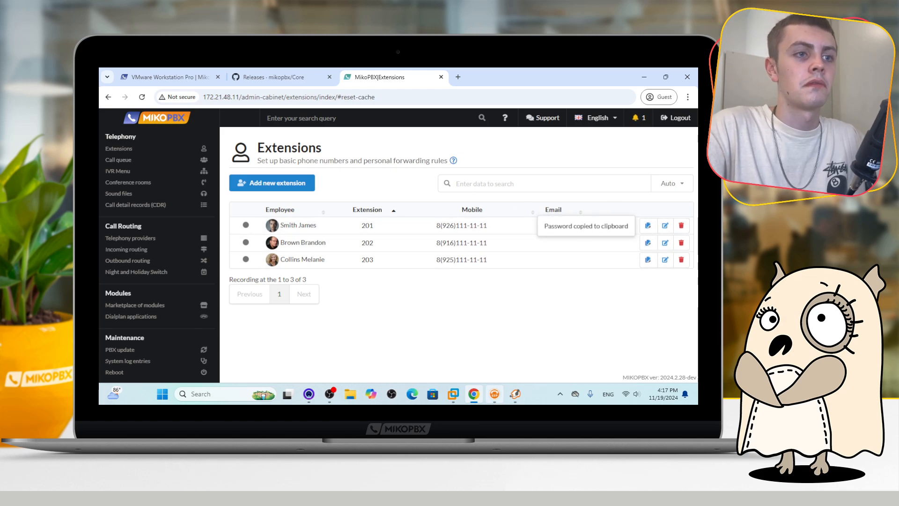
pyautogui.click(516, 394)
pyautogui.click(495, 394)
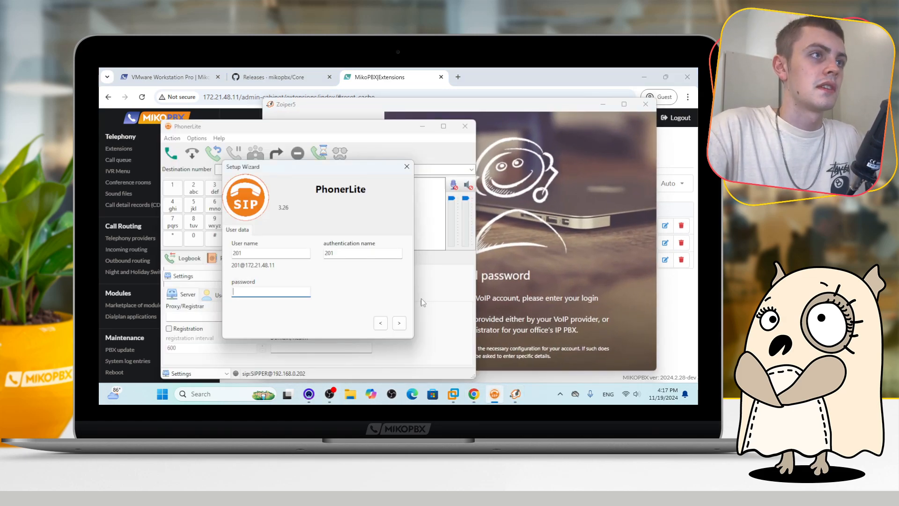
pyautogui.click(287, 291)
pyautogui.hotkey('ctrl', 'v')
pyautogui.click(398, 322)
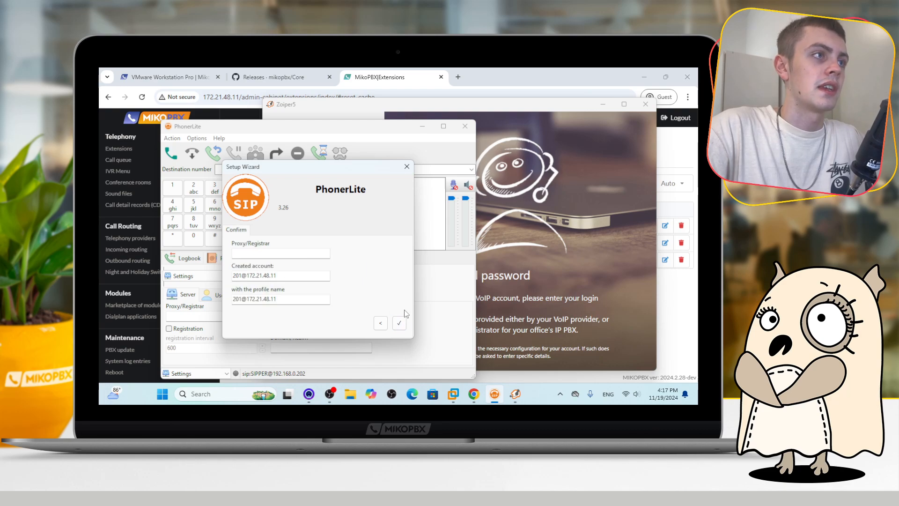
pyautogui.click(396, 322)
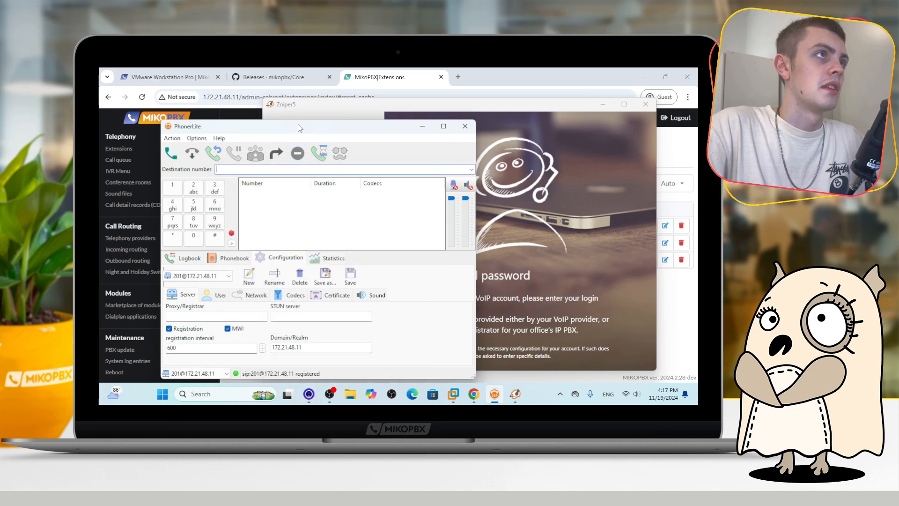
pyautogui.moveTo(299, 125); pyautogui.dragTo(304, 125)
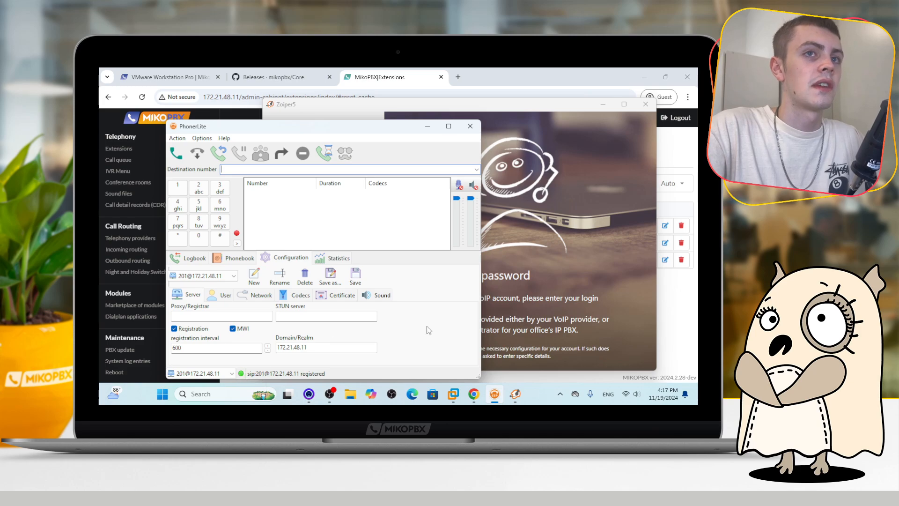
pyautogui.click(683, 314)
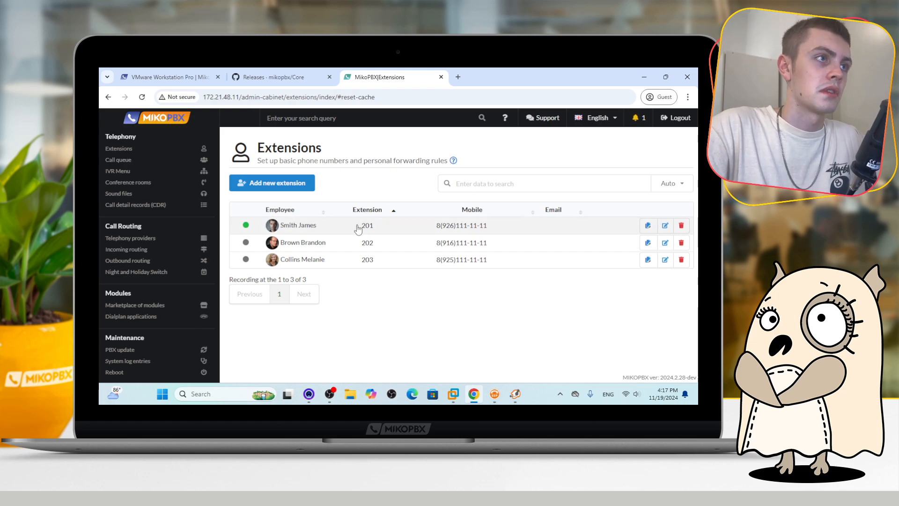
pyautogui.click(495, 394)
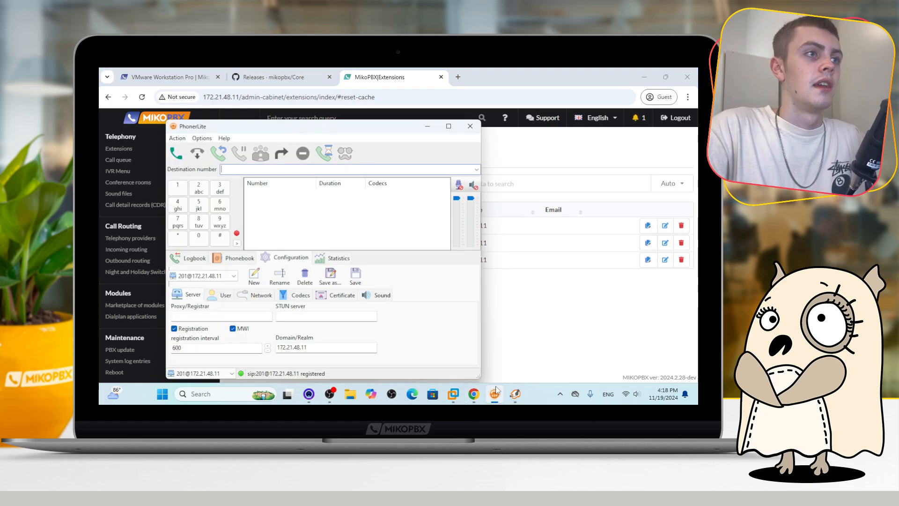
pyautogui.click(496, 393)
pyautogui.click(516, 394)
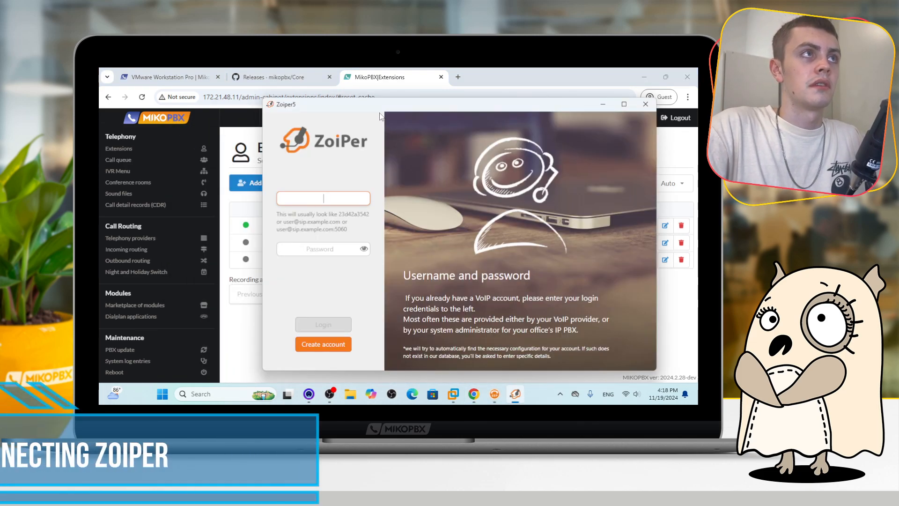
pyautogui.moveTo(392, 109); pyautogui.dragTo(393, 110)
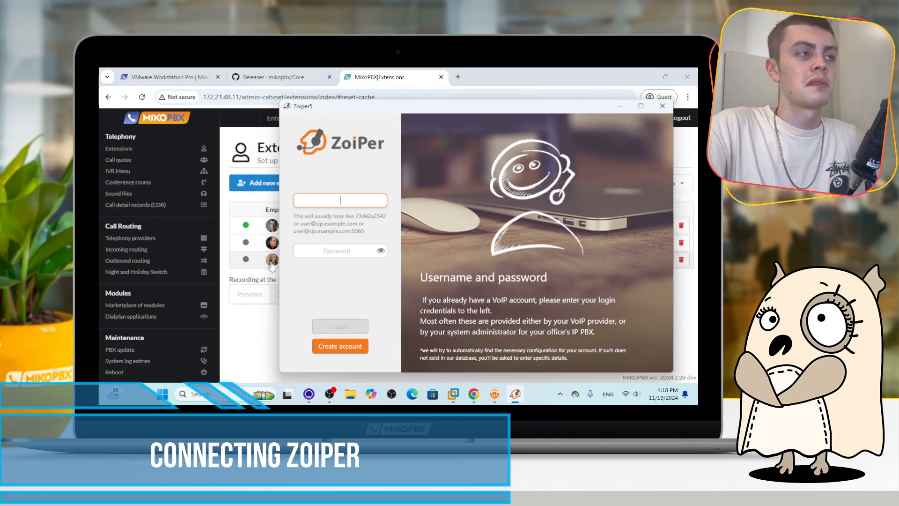
pyautogui.click(260, 311)
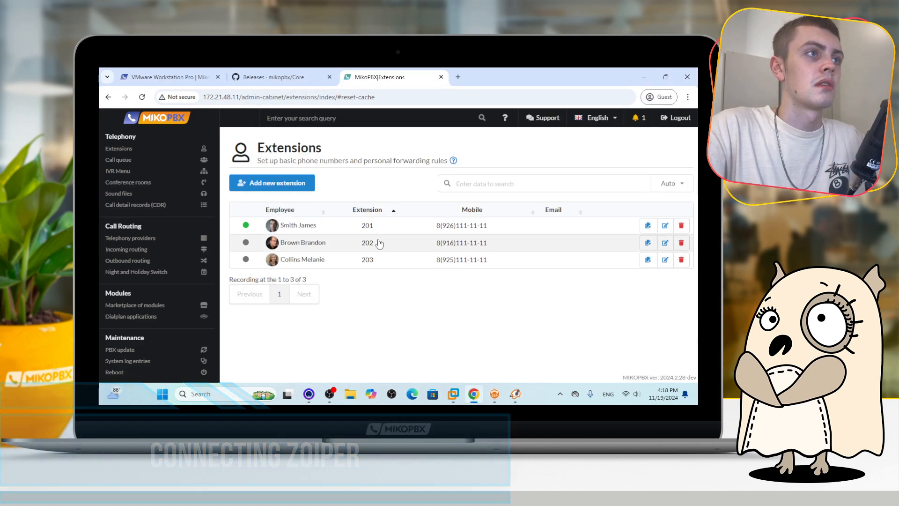
pyautogui.doubleClick(365, 245)
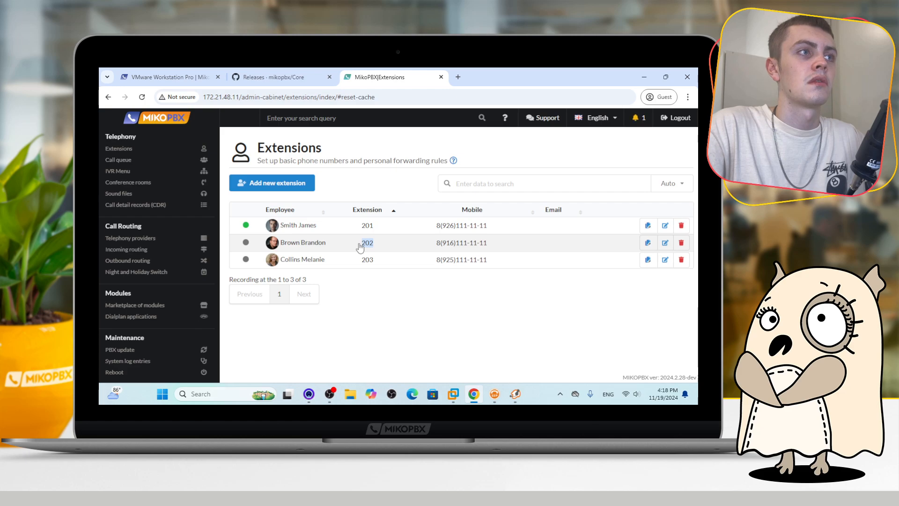
pyautogui.click(515, 395)
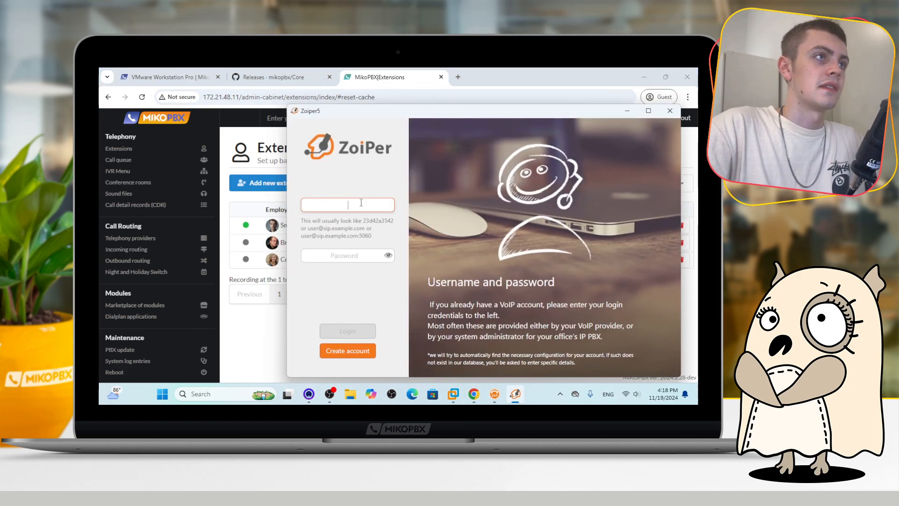
pyautogui.write('202@')
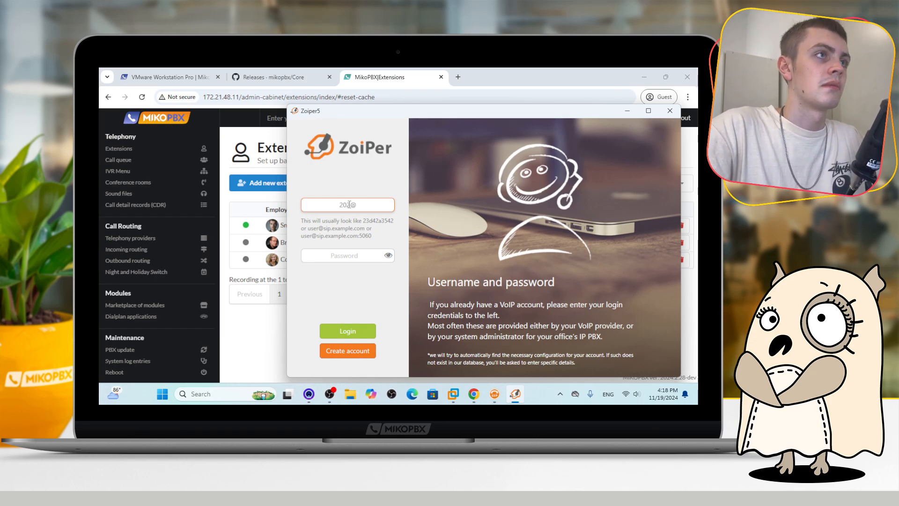
pyautogui.moveTo(349, 205); pyautogui.dragTo(358, 204)
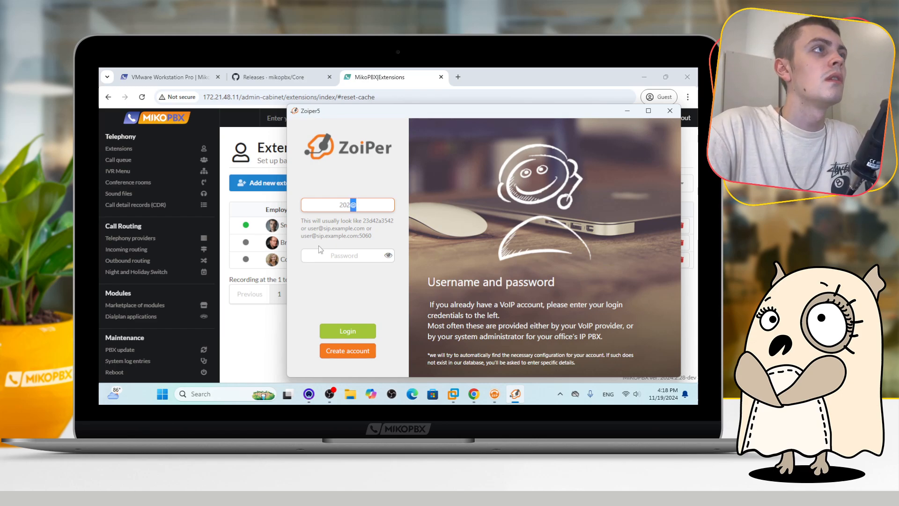
pyautogui.click(361, 204)
pyautogui.write('172.')
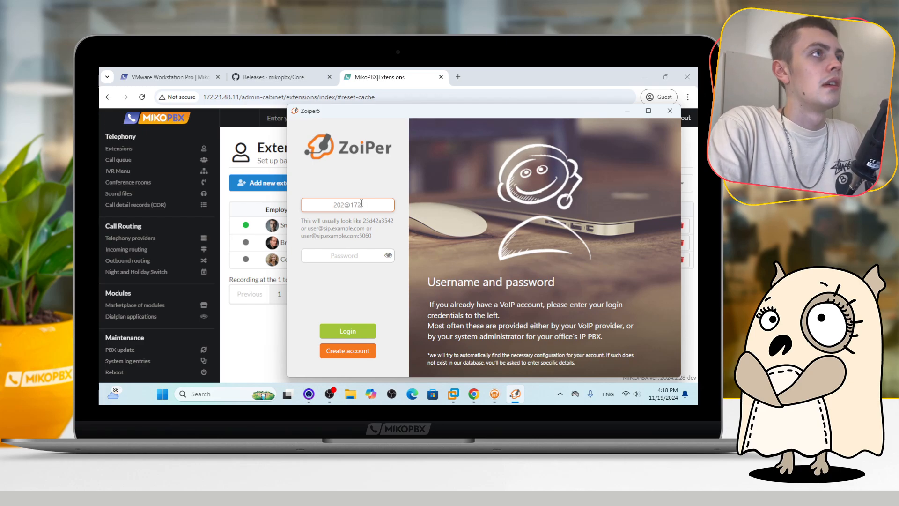
pyautogui.write('21')
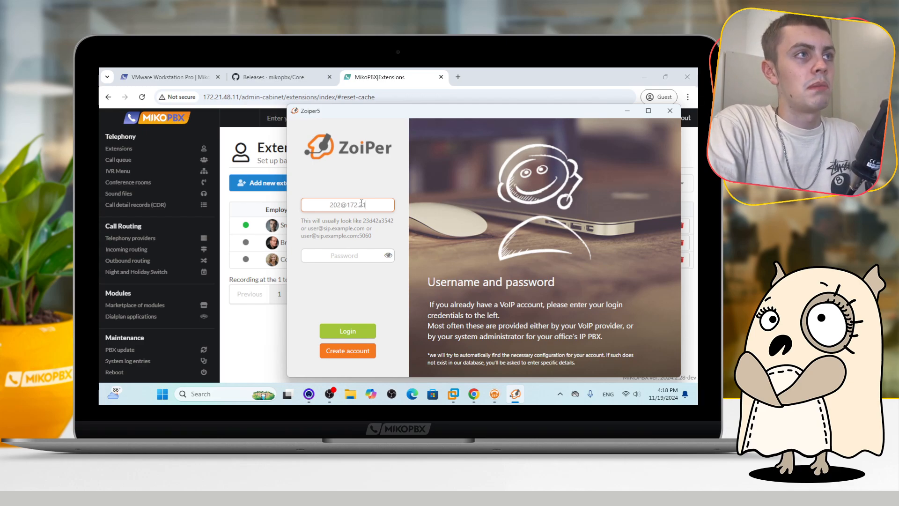
pyautogui.write('.48')
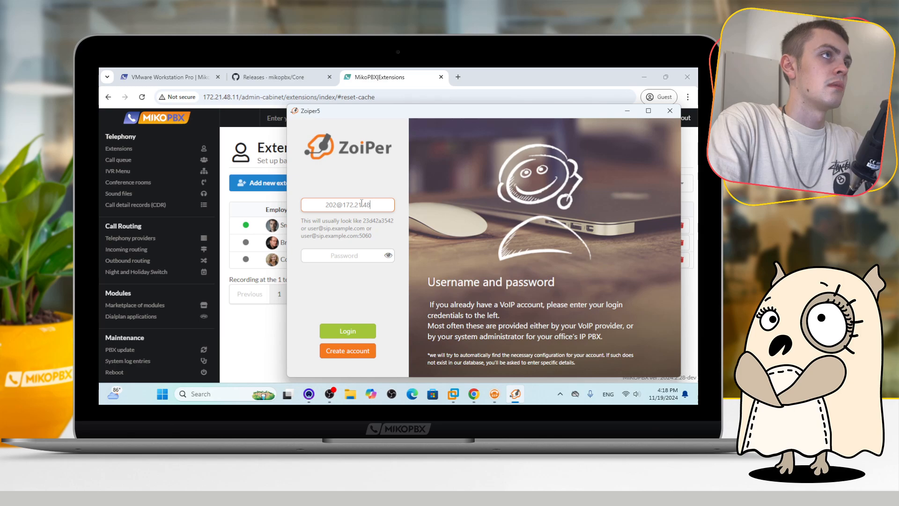
pyautogui.write('.11')
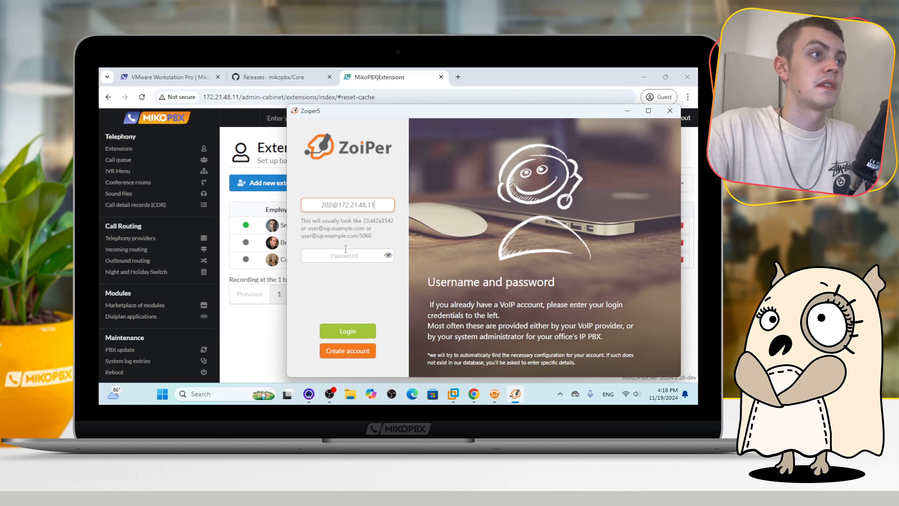
# Copy extension 202's password from the extensions list, paste it into Zoiper's password field, and log in
pyautogui.click(257, 334)
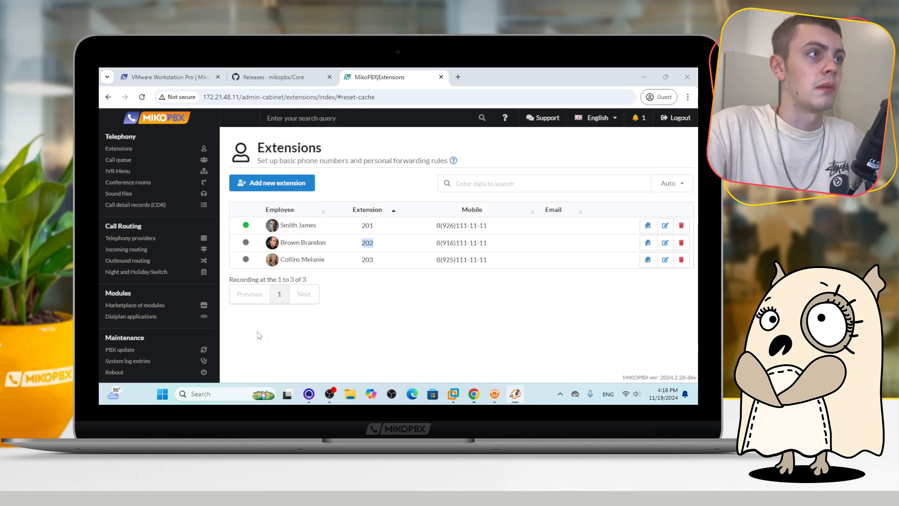
pyautogui.click(648, 243)
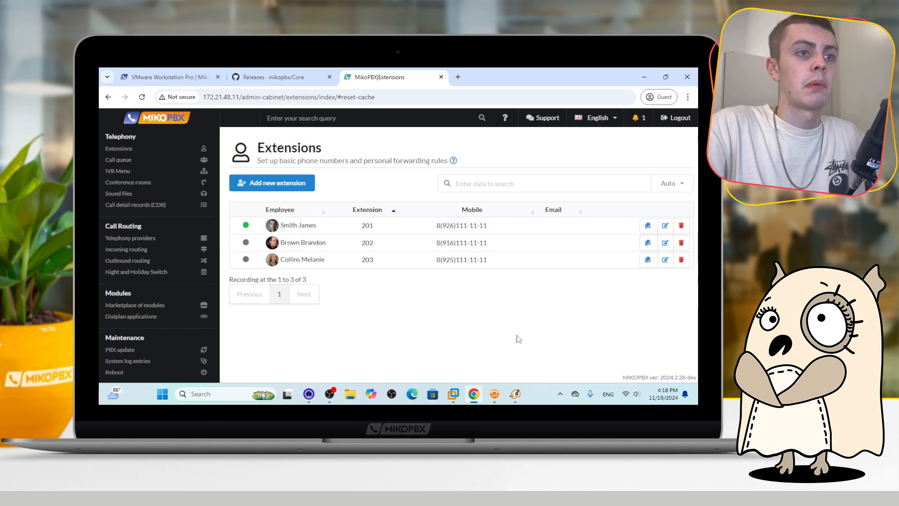
pyautogui.click(515, 393)
pyautogui.hotkey('ctrl', 'v')
pyautogui.click(361, 331)
# Skip the optional authentication and outbound proxy settings and close the accounts panel
pyautogui.click(379, 351)
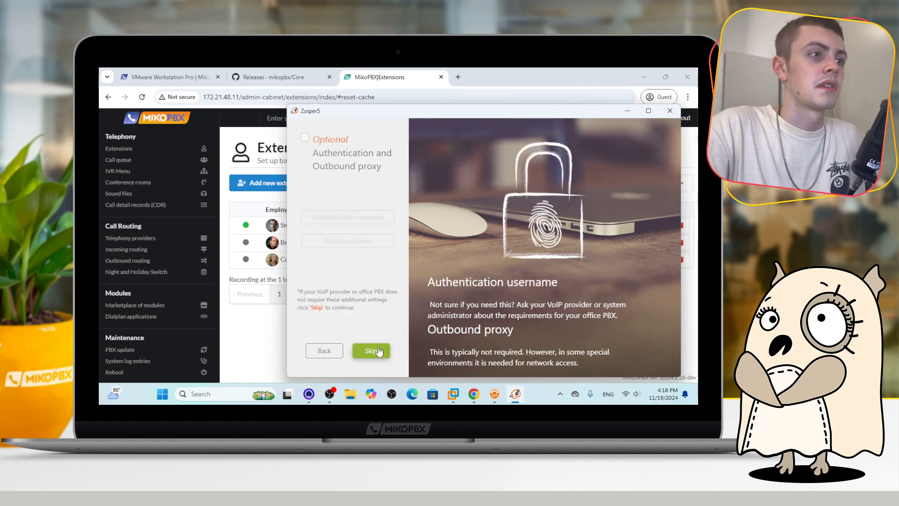
pyautogui.click(379, 351)
pyautogui.click(379, 352)
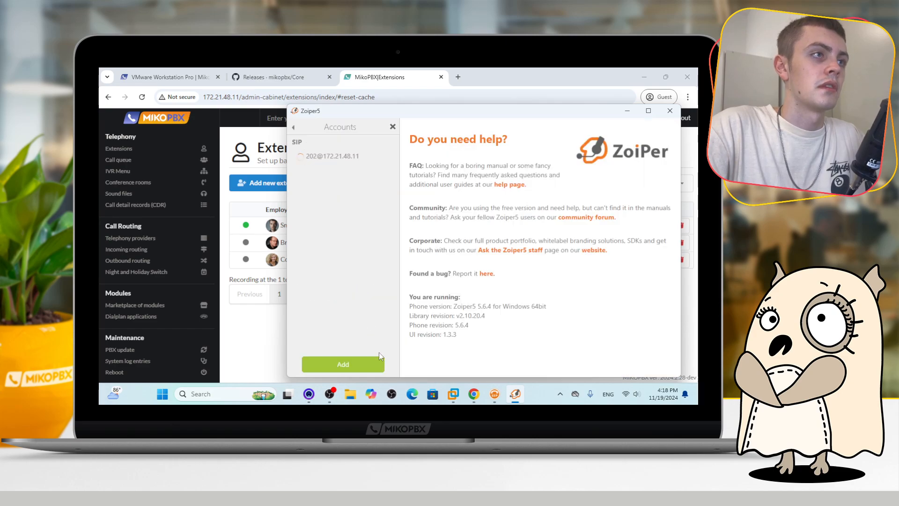
pyautogui.click(393, 126)
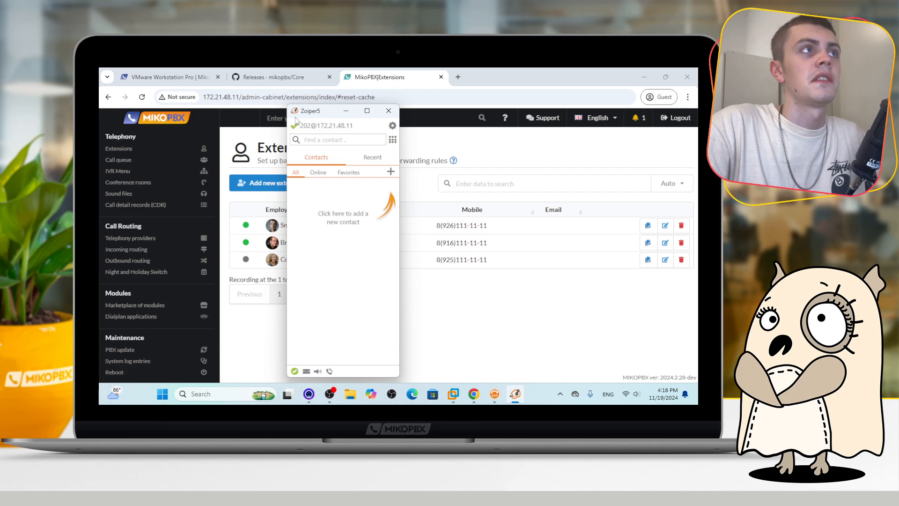
# Bring up PhonerLite and Zoiper and place their windows side by side
pyautogui.click(244, 255)
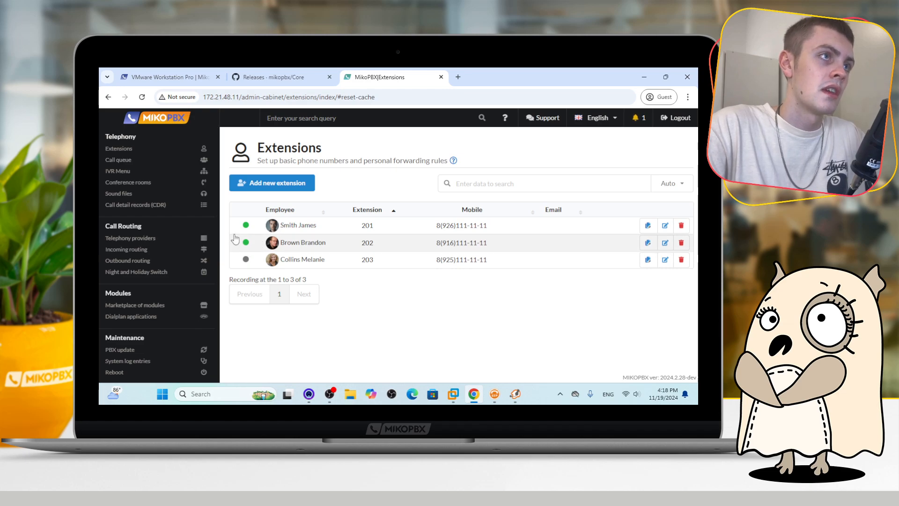
pyautogui.click(495, 393)
pyautogui.moveTo(382, 123); pyautogui.dragTo(485, 117)
pyautogui.click(515, 393)
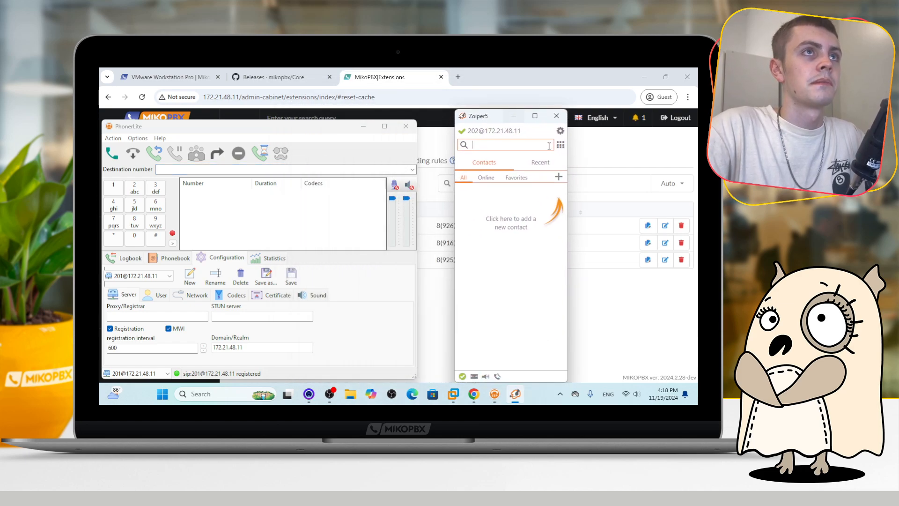
# Dial extension 201 from Zoiper's keypad
pyautogui.click(560, 146)
pyautogui.click(524, 174)
pyautogui.click(520, 248)
pyautogui.click(525, 174)
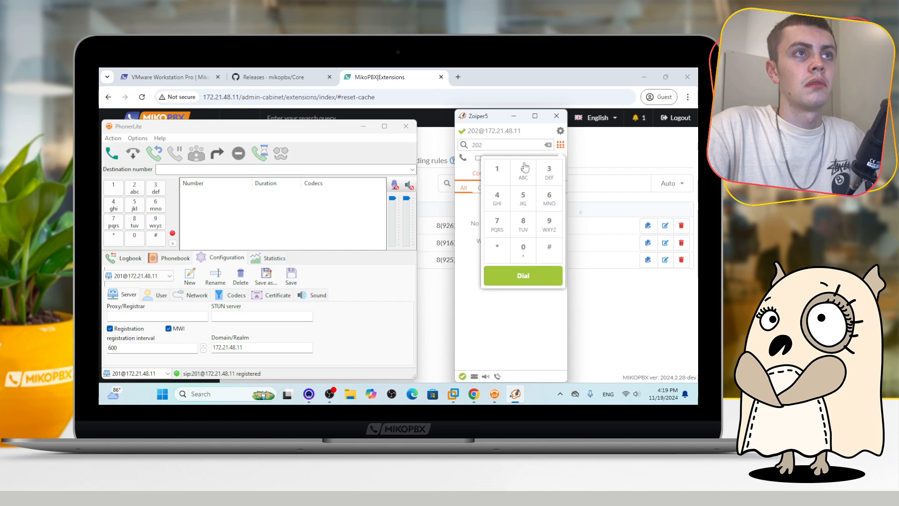
pyautogui.click(548, 145)
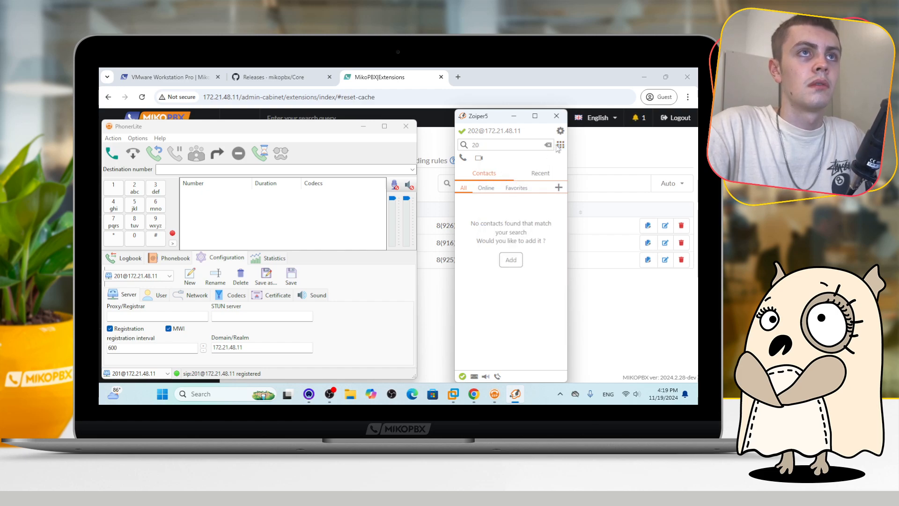
pyautogui.click(560, 145)
pyautogui.click(500, 172)
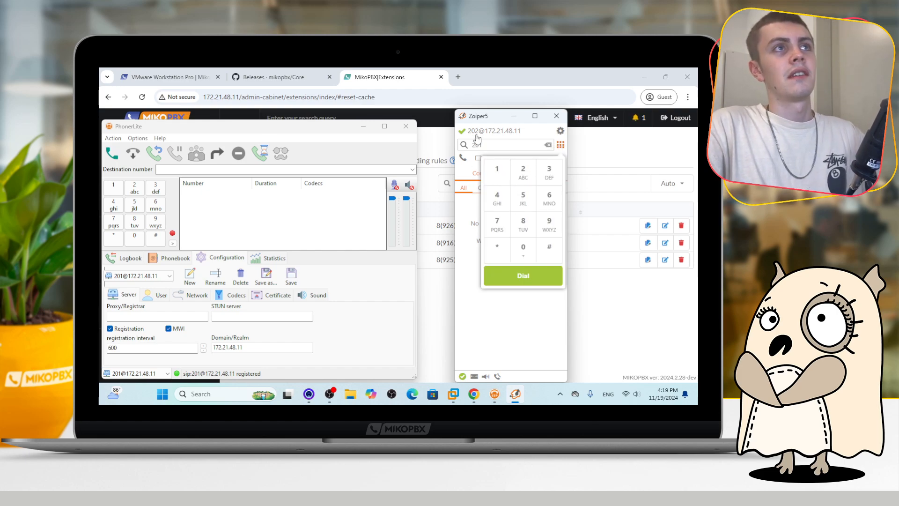
pyautogui.click(523, 275)
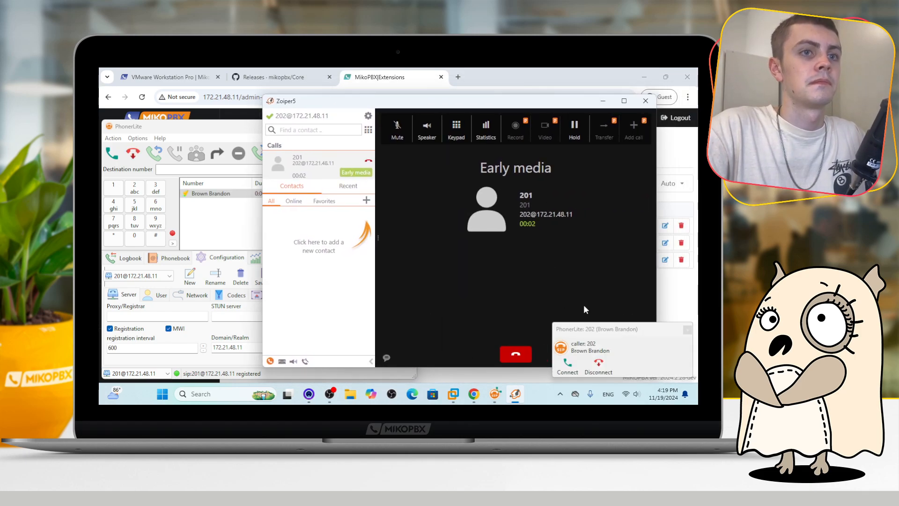
# Disconnect the incoming call in PhonerLite and close the ended call in Zoiper
pyautogui.click(601, 367)
pyautogui.click(504, 352)
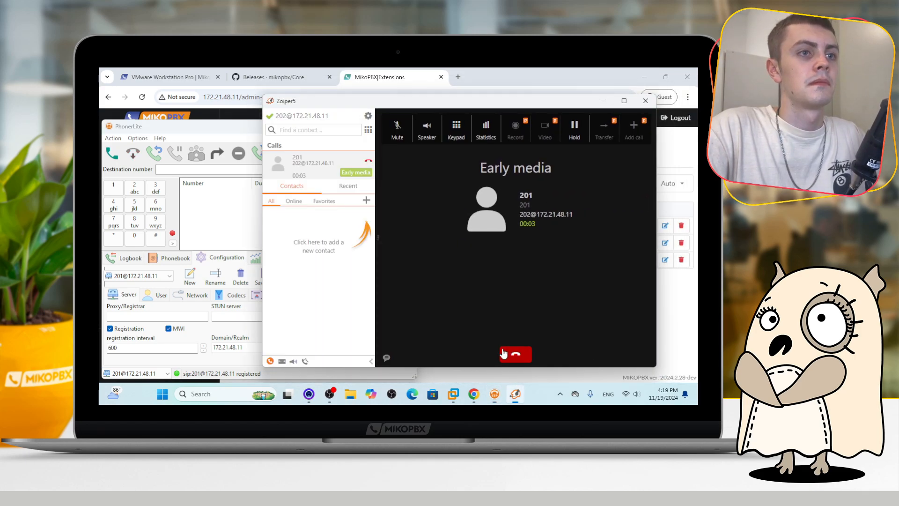
pyautogui.click(491, 378)
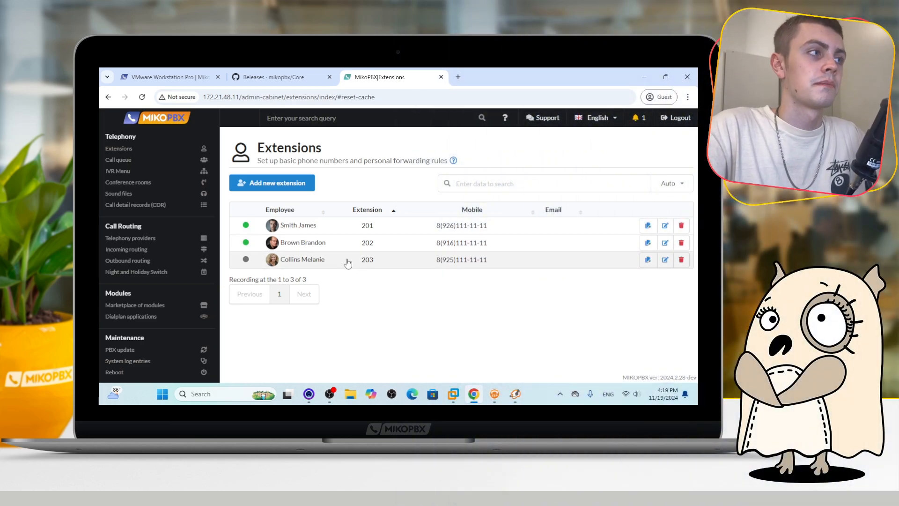
# Open Dialplan applications and select the Echo test application's name and number
pyautogui.click(130, 317)
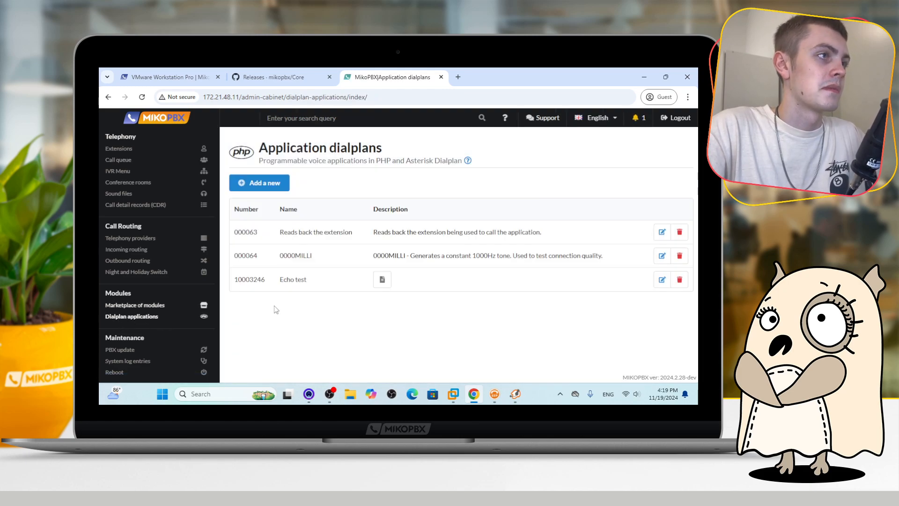
pyautogui.moveTo(279, 280); pyautogui.dragTo(314, 282)
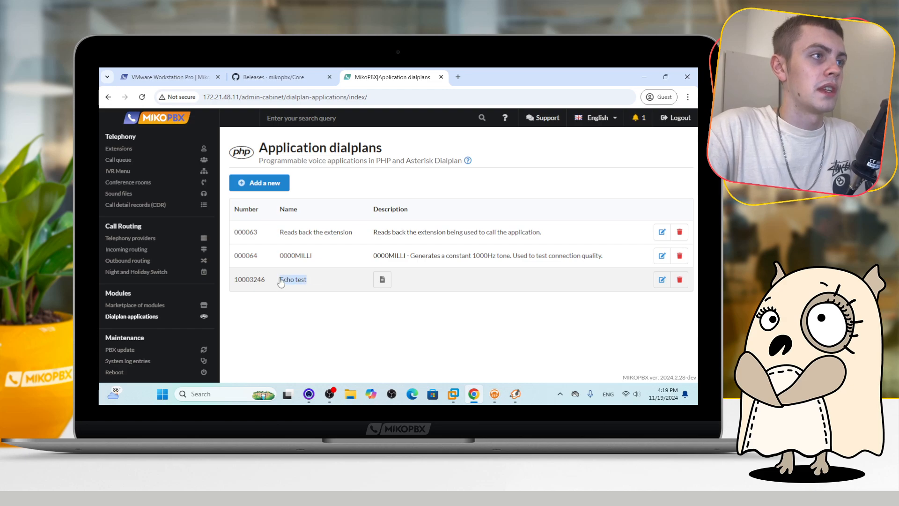
pyautogui.click(315, 315)
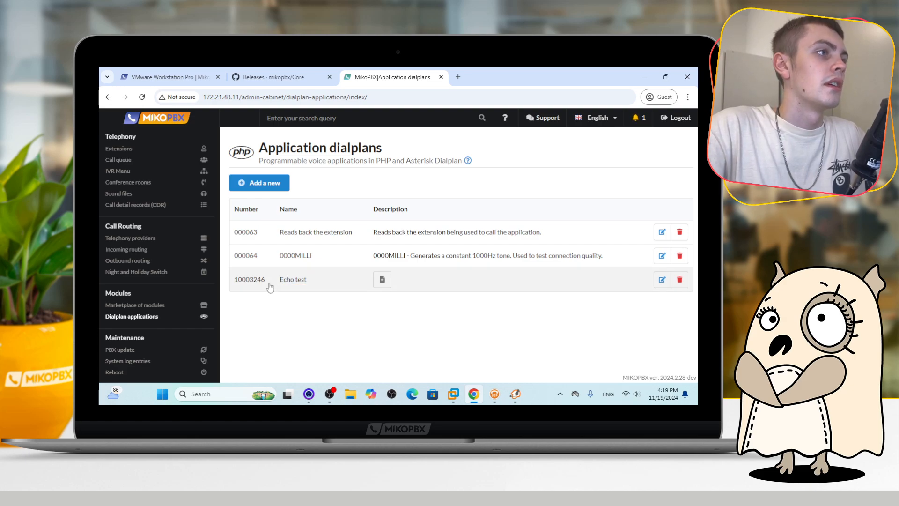
pyautogui.moveTo(266, 281); pyautogui.dragTo(233, 281)
pyautogui.click(243, 300)
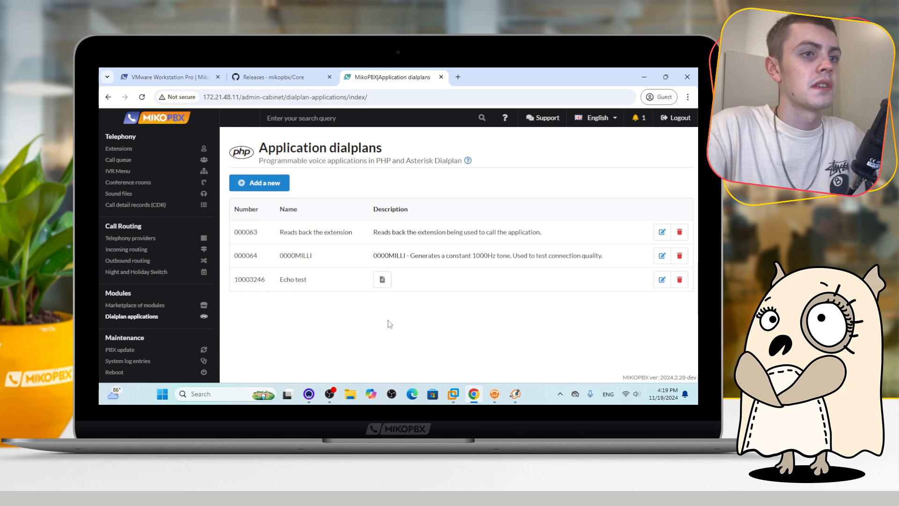
# Dial the echo test number 10003246 from Zoiper's keypad, then hang up the call
pyautogui.click(515, 394)
pyautogui.click(369, 130)
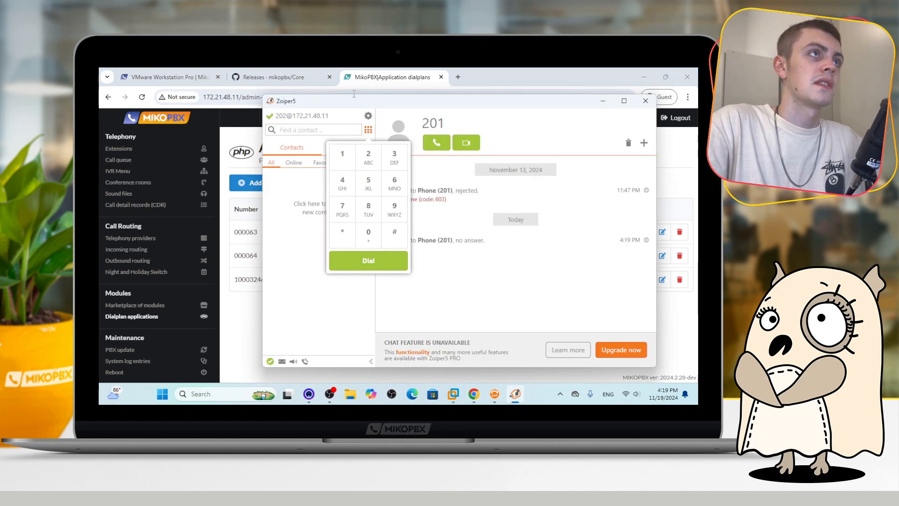
pyautogui.moveTo(355, 107); pyautogui.dragTo(430, 190)
pyautogui.click(423, 241)
pyautogui.click(446, 317)
pyautogui.click(446, 318)
pyautogui.click(446, 317)
pyautogui.click(470, 245)
pyautogui.click(445, 246)
pyautogui.click(415, 269)
pyautogui.click(478, 268)
pyautogui.moveTo(438, 185); pyautogui.dragTo(347, 109)
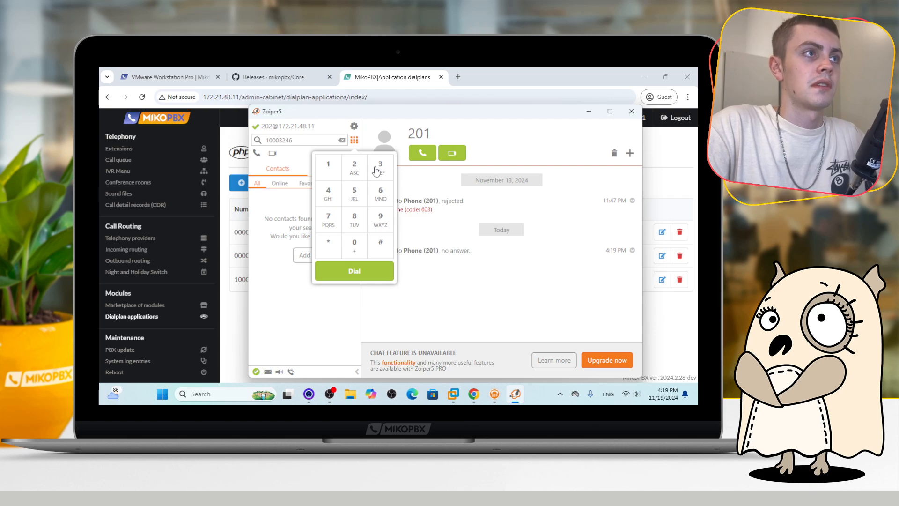
pyautogui.click(366, 275)
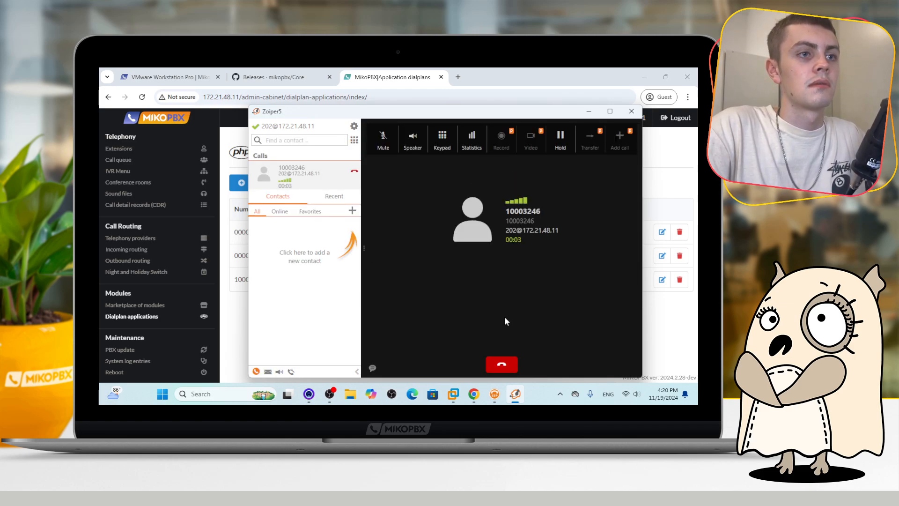
pyautogui.click(502, 363)
pyautogui.click(673, 327)
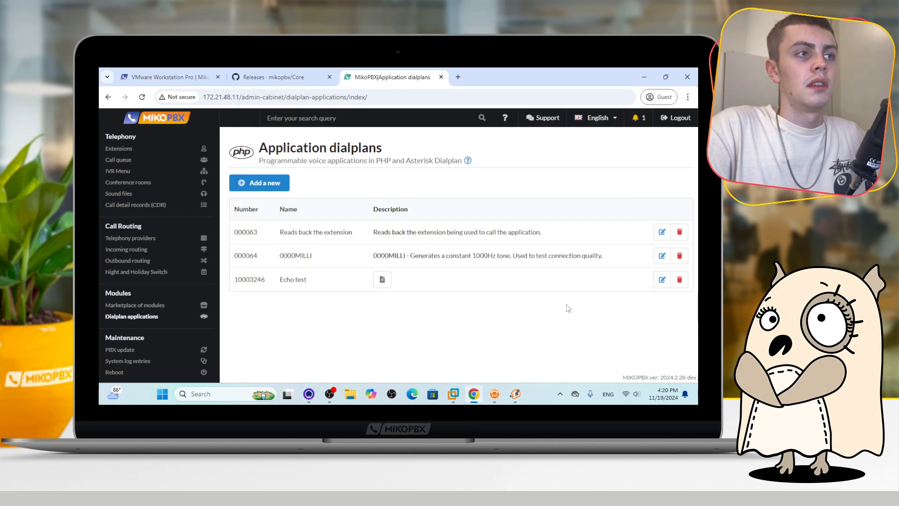